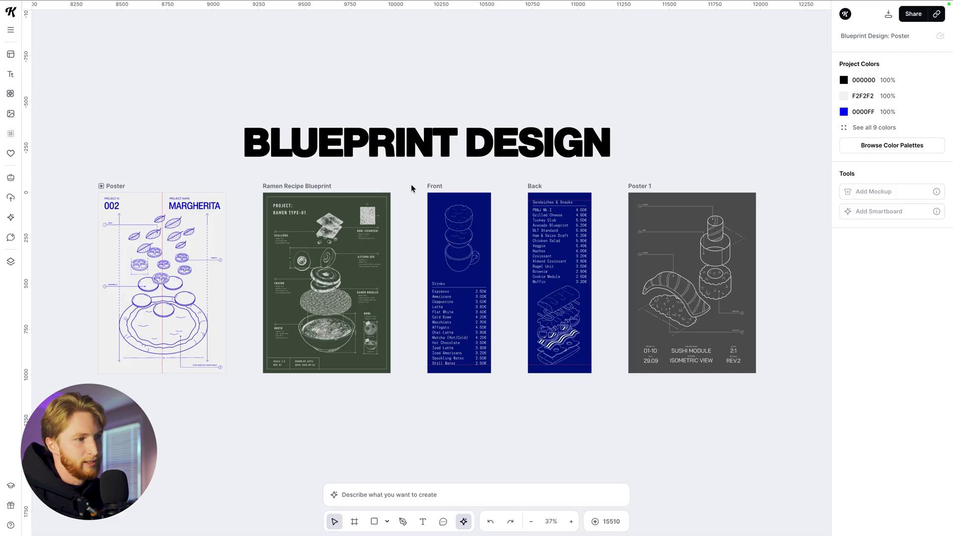
drag(412, 179, 586, 407)
click(582, 423)
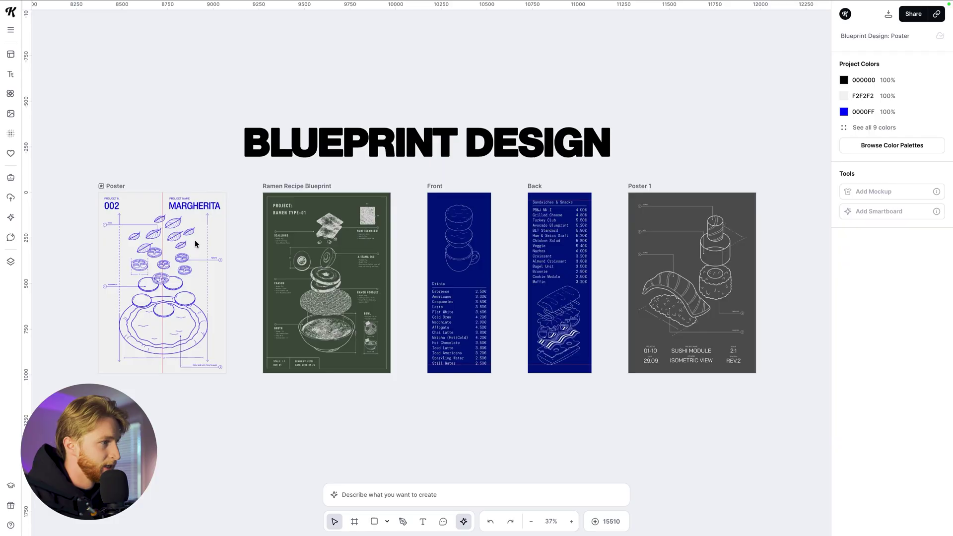
scroll(195, 240, up, 3)
scroll(270, 256, left, 3)
scroll(270, 256, down, 2)
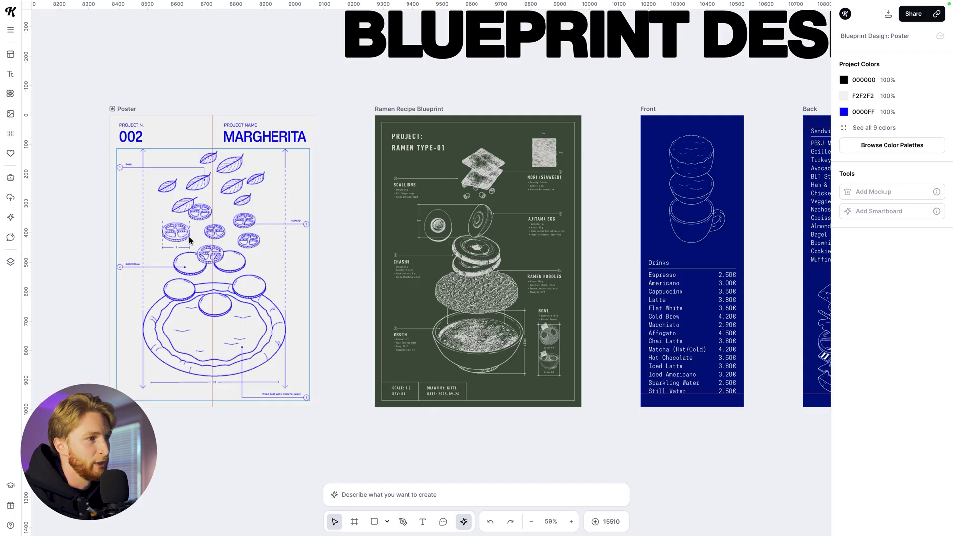
scroll(197, 240, right, 5)
scroll(196, 240, left, 2)
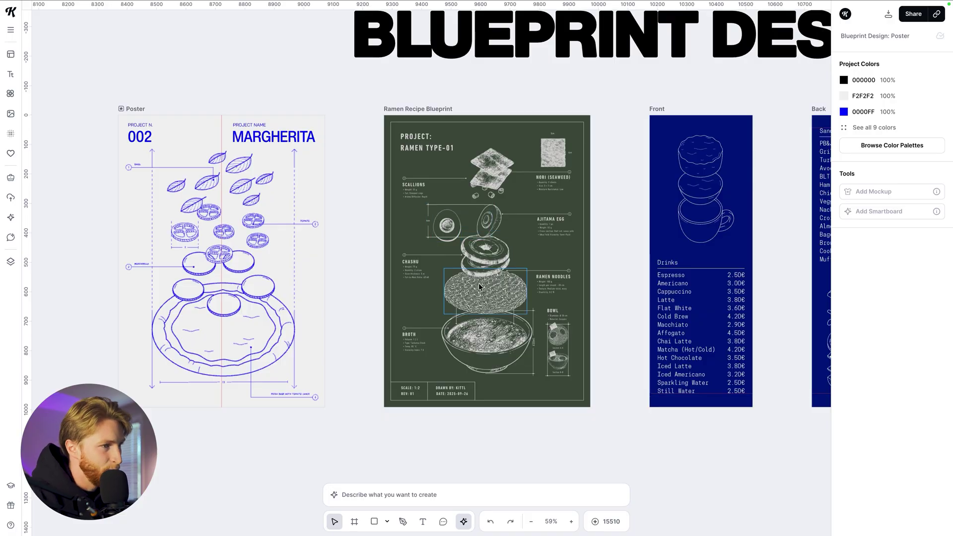
ctrl+scroll(495, 224, up, 5)
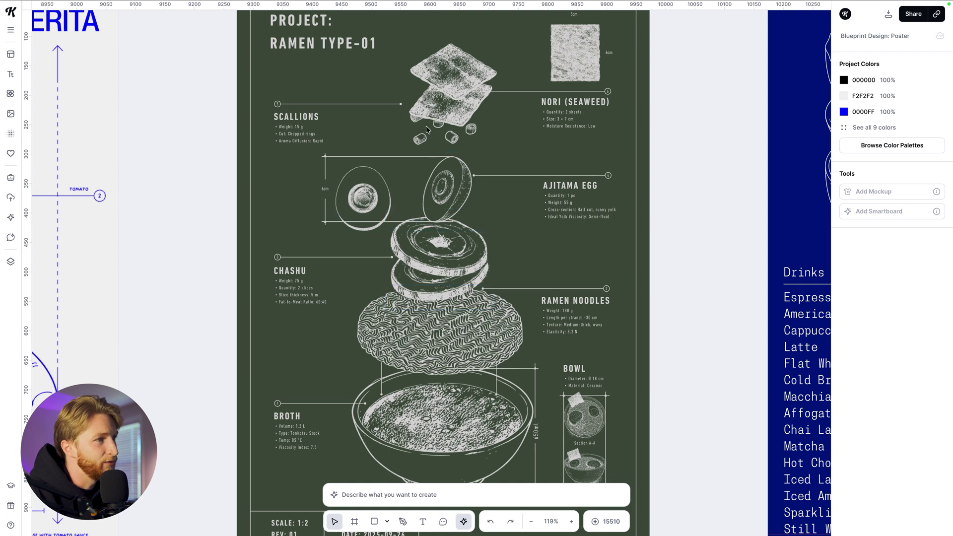
click(448, 62)
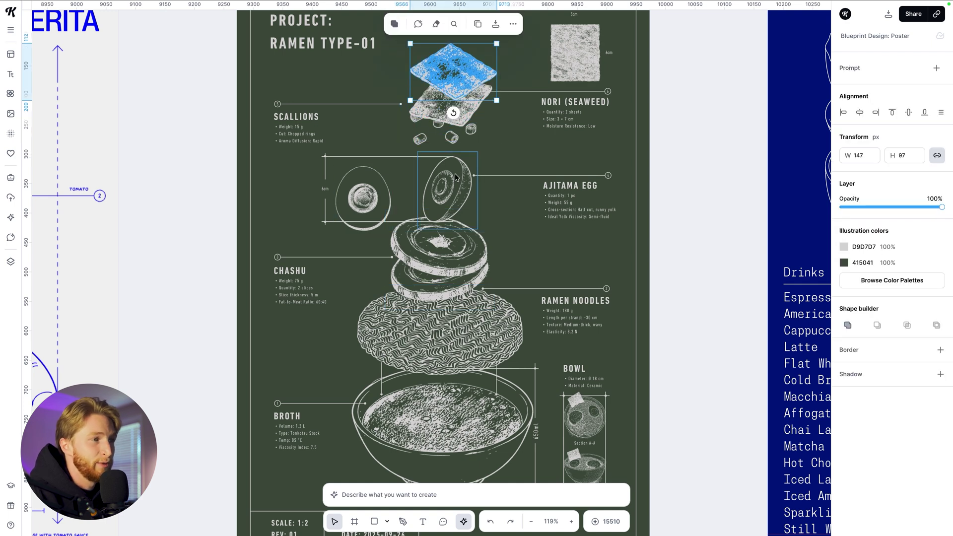
scroll(452, 207, up, 1)
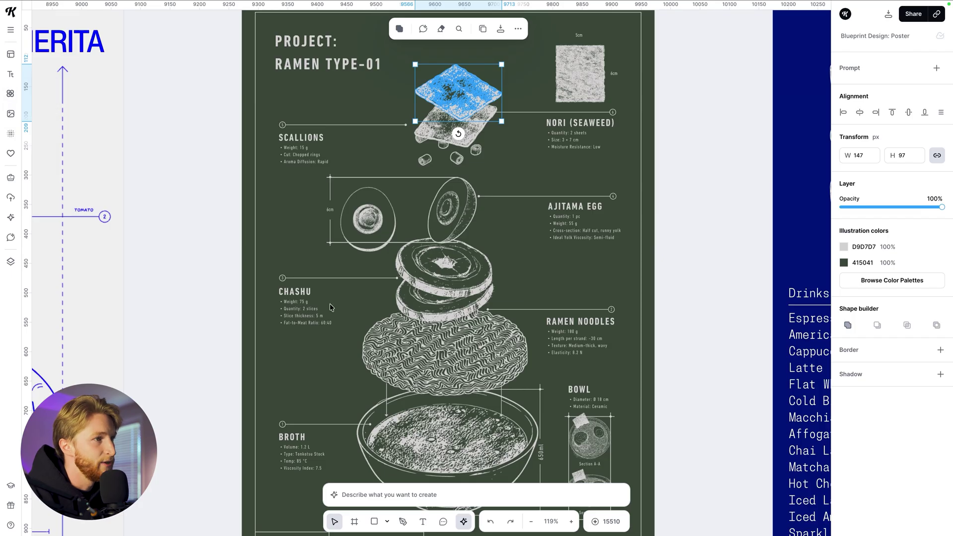
click(728, 185)
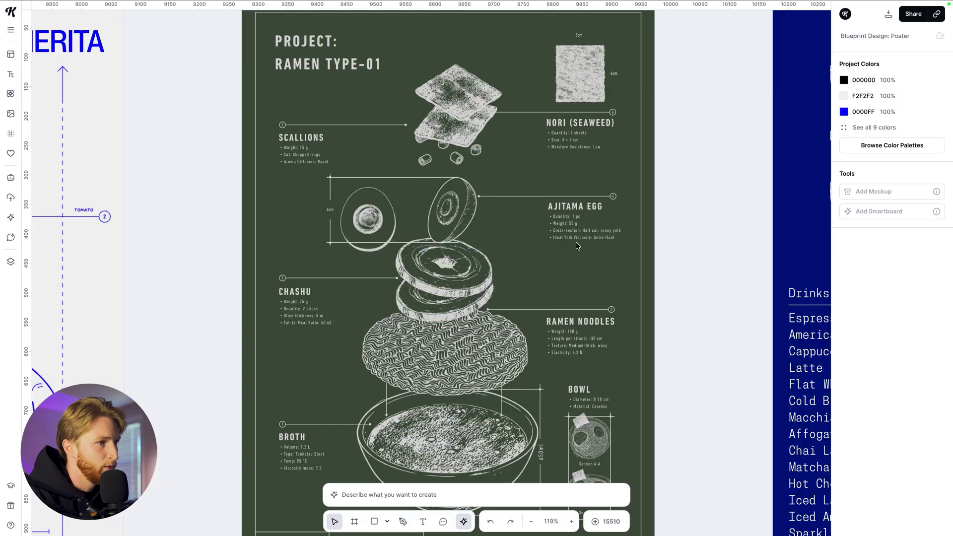
scroll(553, 230, left, 10)
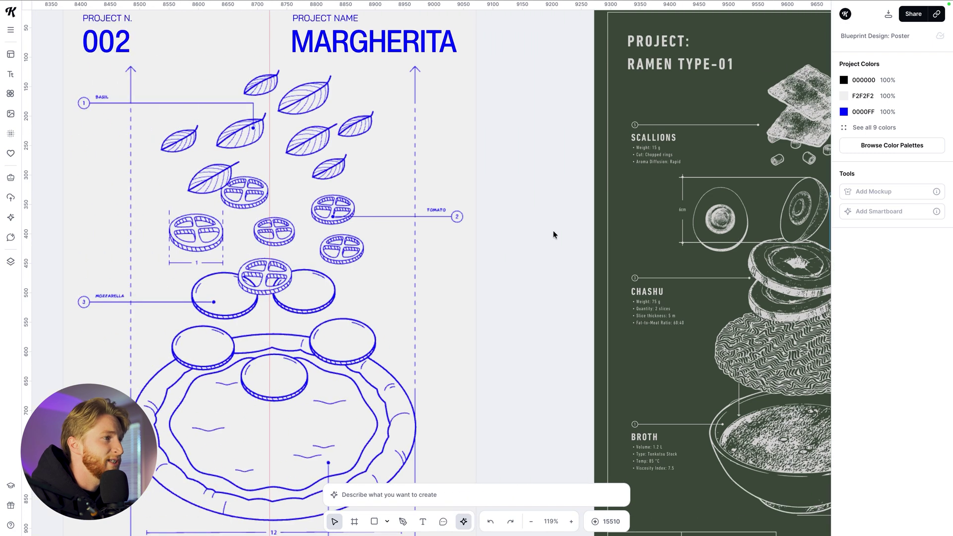
scroll(460, 232, right, 1)
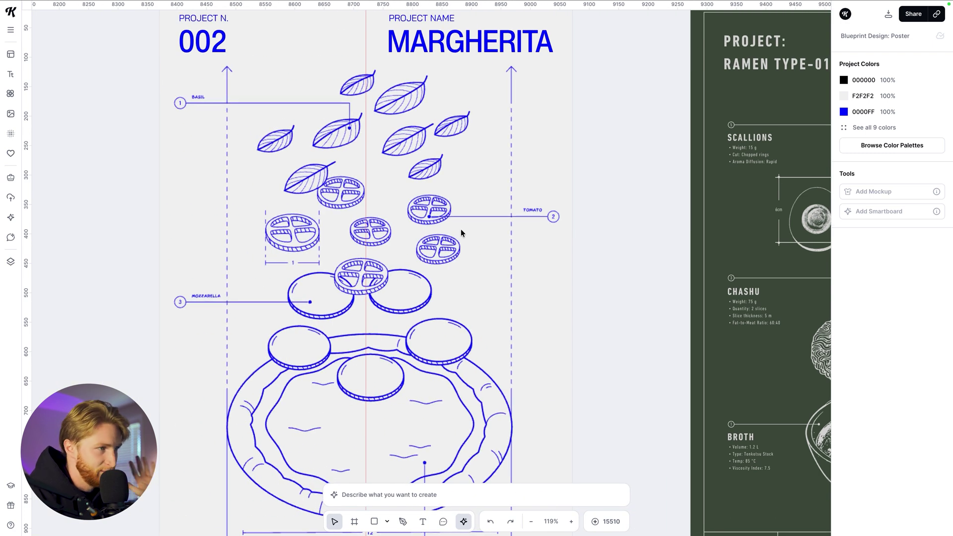
scroll(460, 232, right, 5)
scroll(461, 232, up, 2)
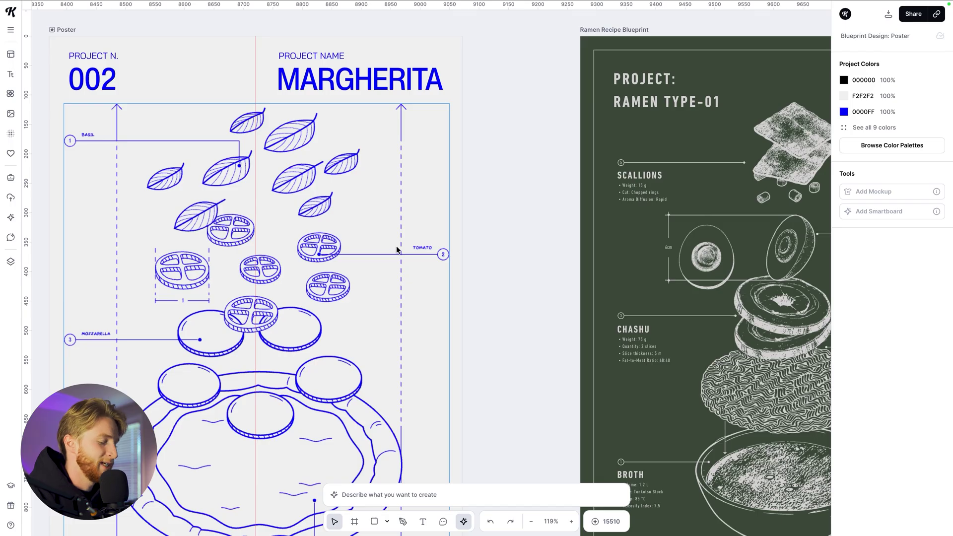
scroll(397, 249, up, 8)
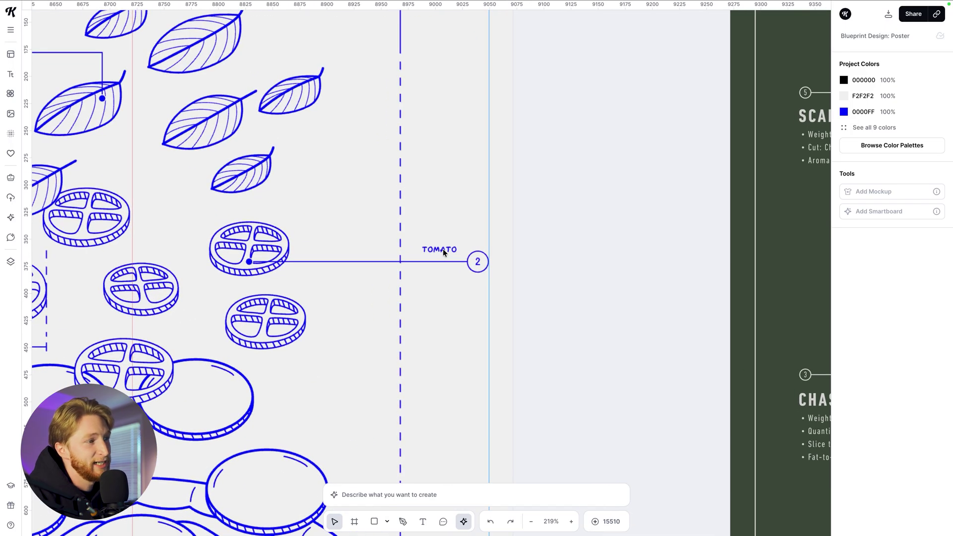
scroll(445, 249, down, 5)
click(442, 249)
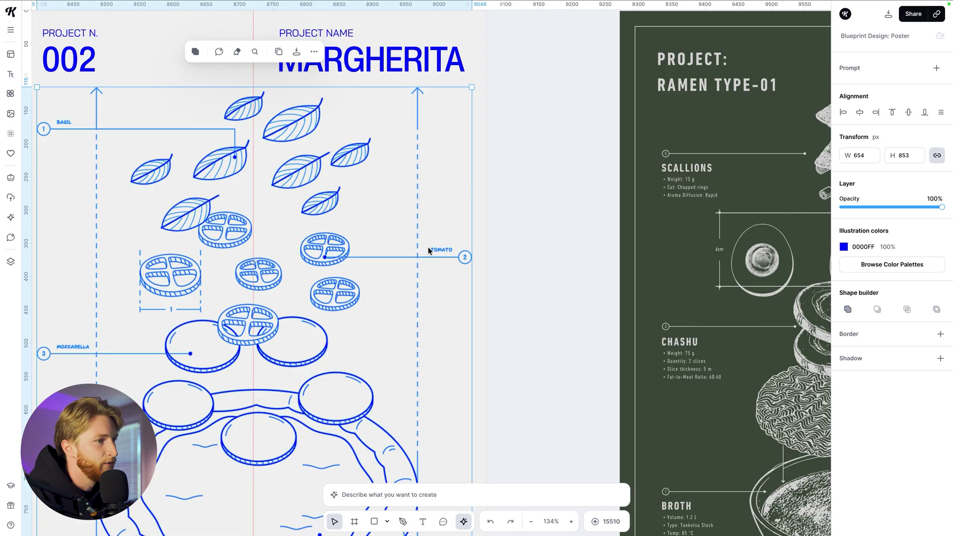
click(547, 222)
scroll(547, 222, down, 5)
scroll(285, 216, up, 8)
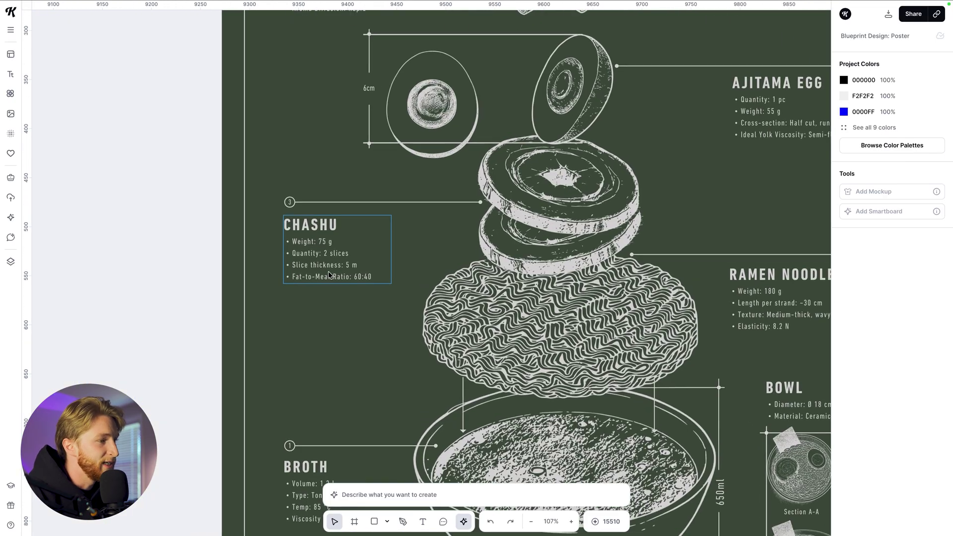
scroll(328, 271, up, 10)
click(323, 261)
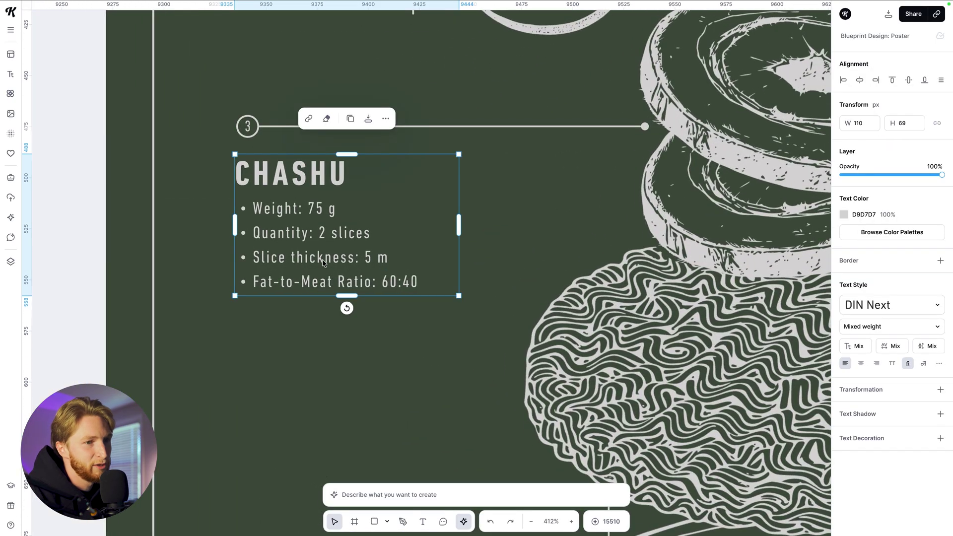
click(147, 235)
scroll(100, 227, down, 10)
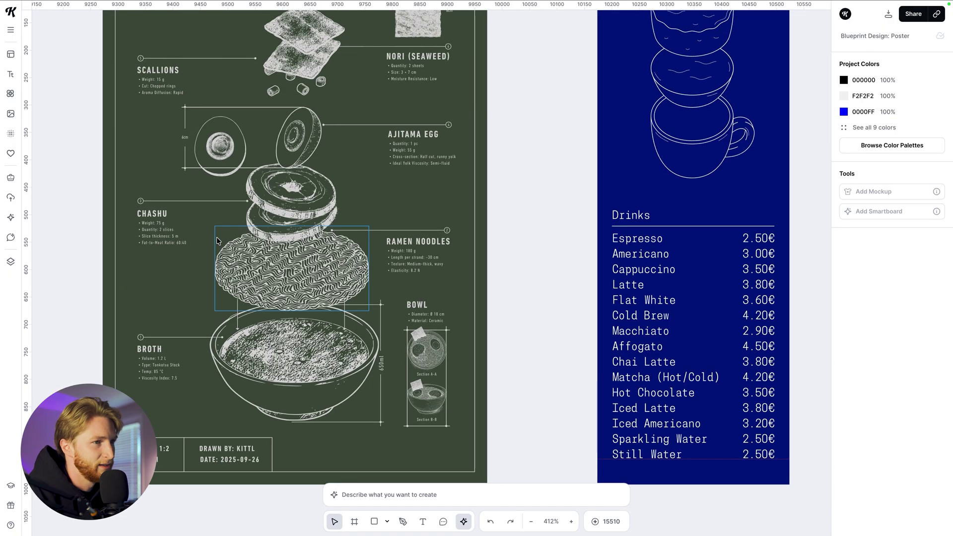
scroll(471, 292, right, 5)
click(471, 291)
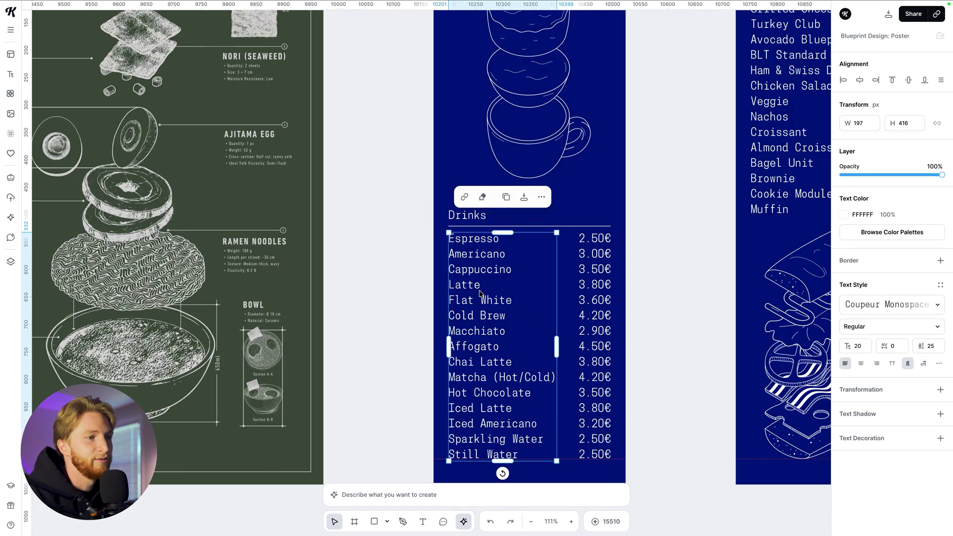
scroll(656, 282, right, 3)
click(656, 282)
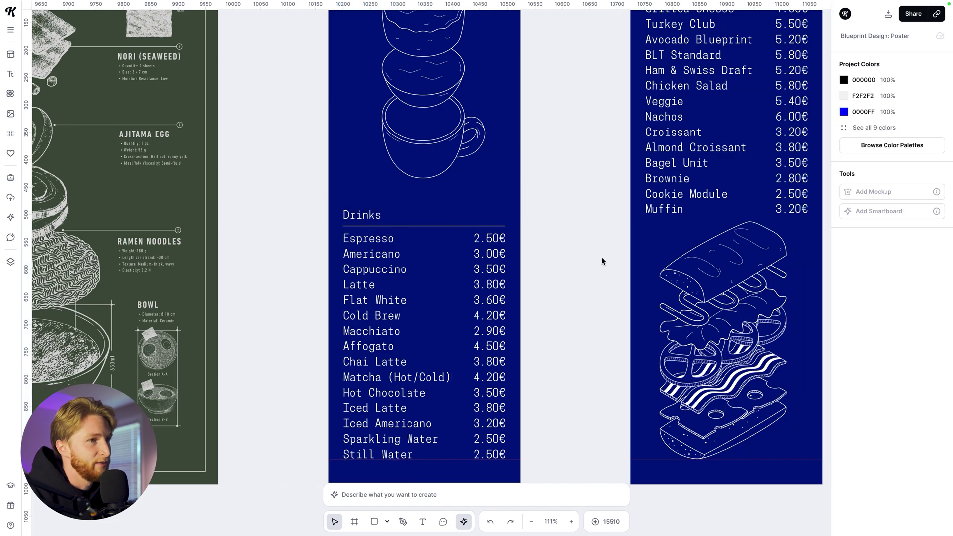
scroll(601, 257, down, 3)
scroll(498, 179, down, 3)
click(327, 92)
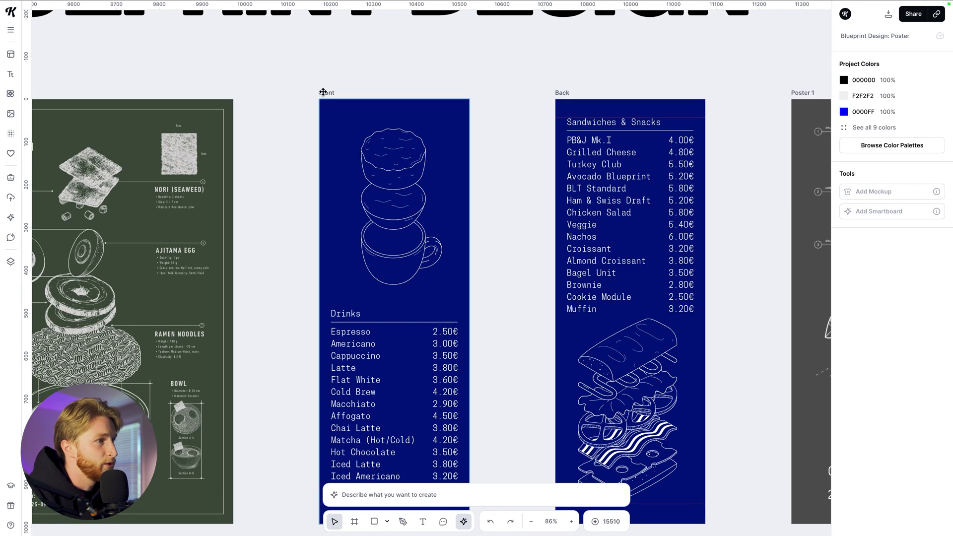
shift+click(566, 92)
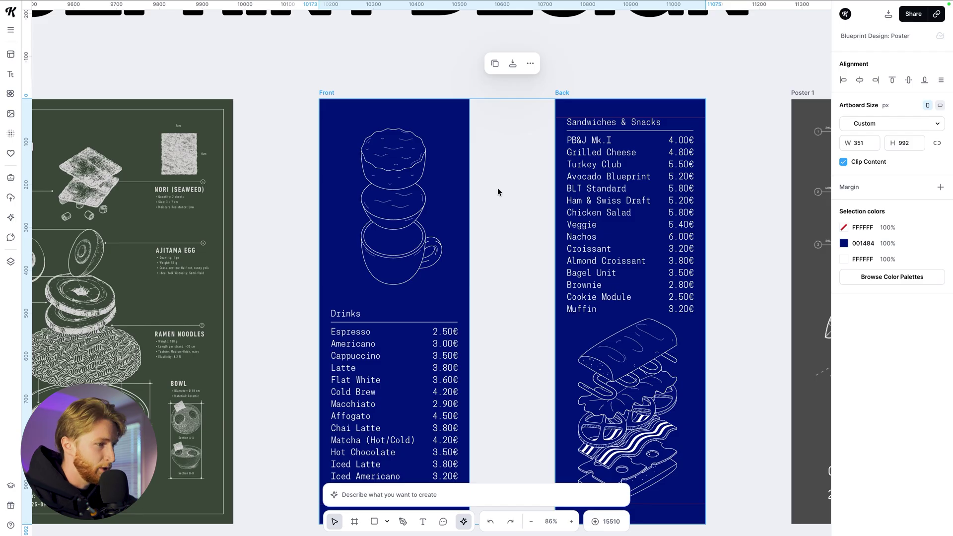
click(492, 211)
scroll(492, 211, down, 3)
scroll(492, 211, down, 2)
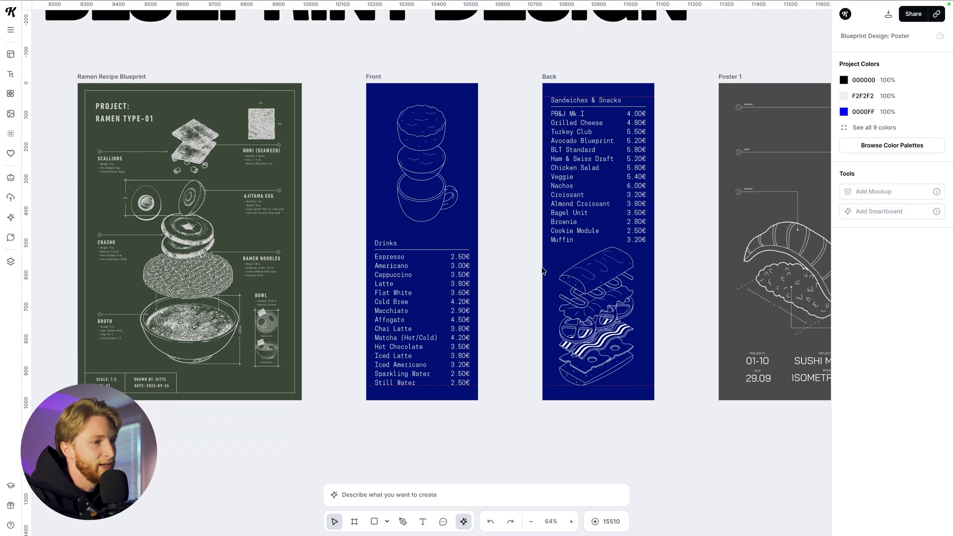
scroll(501, 247, right, 3)
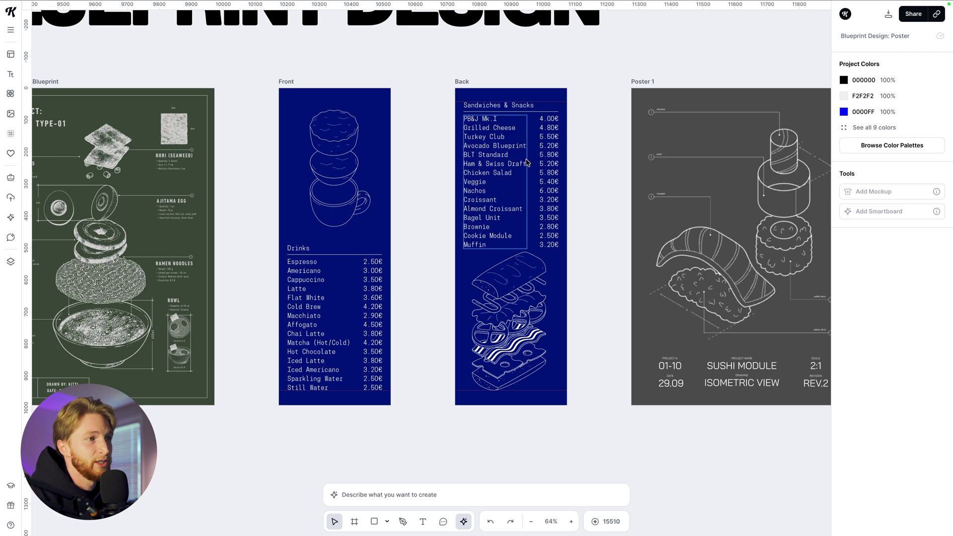
scroll(496, 163, right, 5)
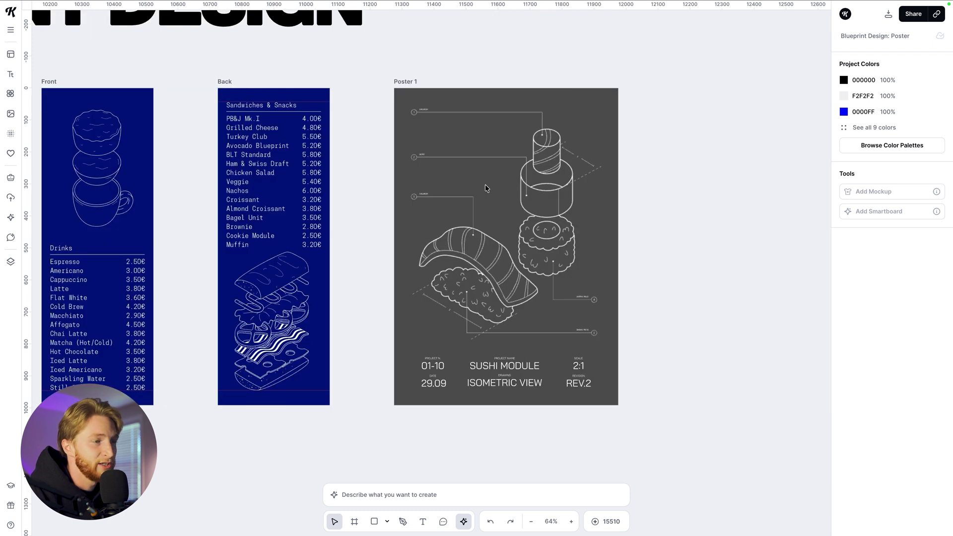
scroll(484, 183, up, 3)
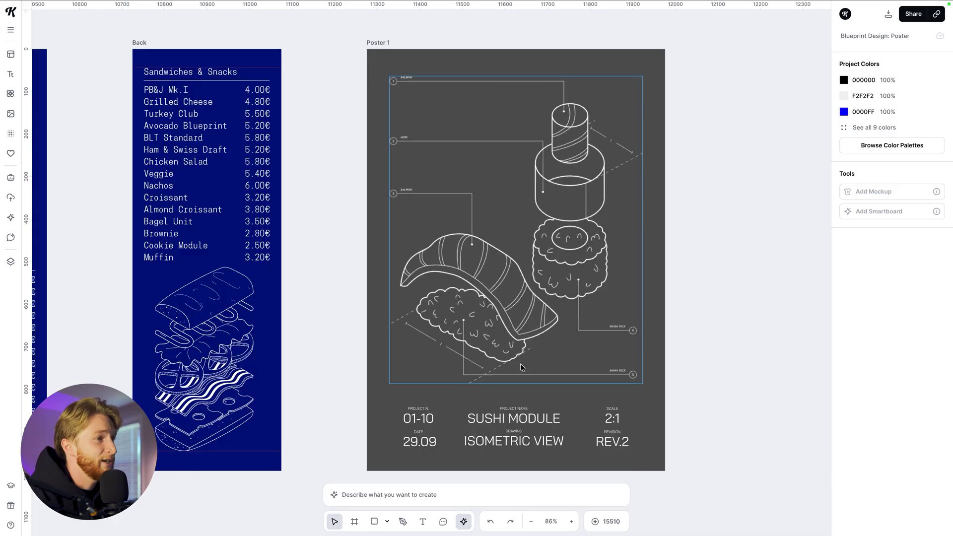
Step: Scroll down to the Smartboard and select the one holding the pizza image
scroll(520, 367, down, 5)
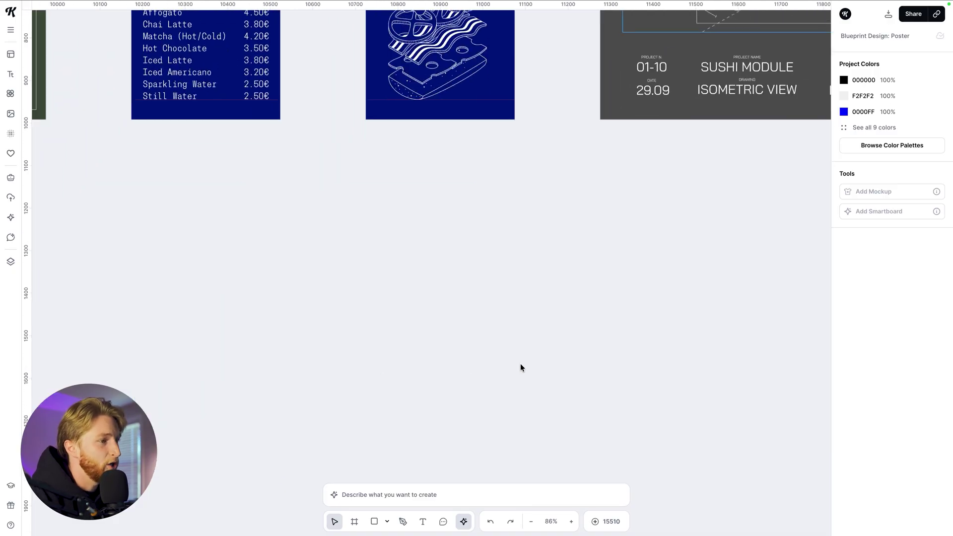
scroll(520, 367, down, 10)
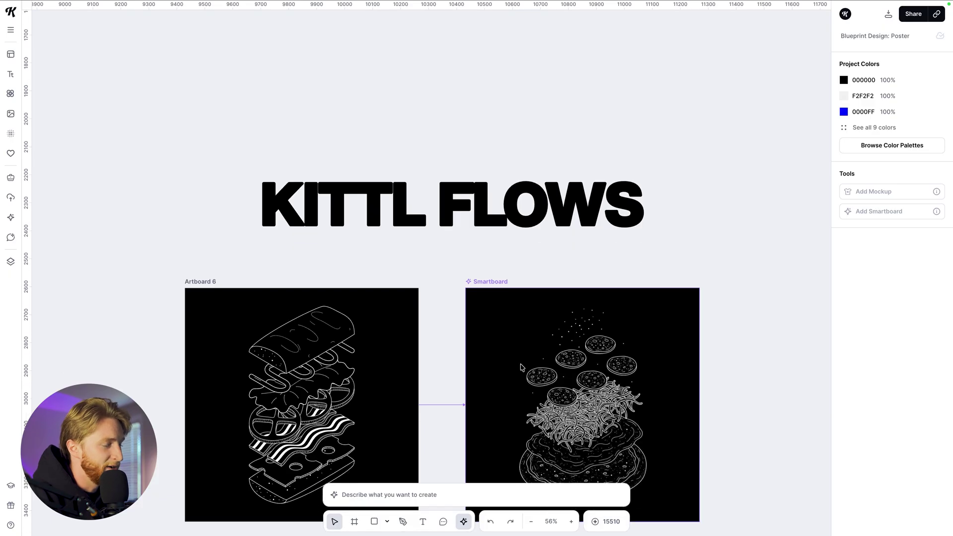
scroll(521, 367, up, 15)
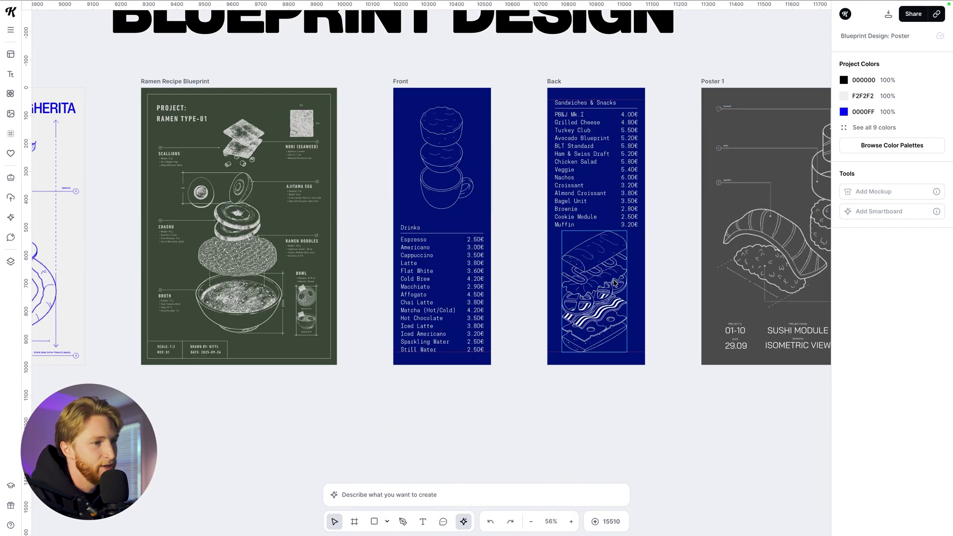
scroll(545, 306, down, 15)
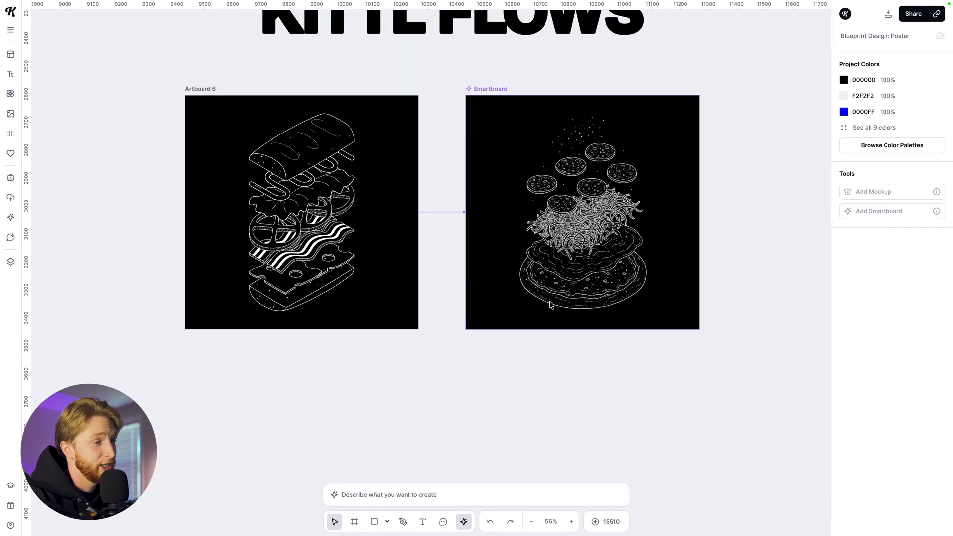
click(498, 95)
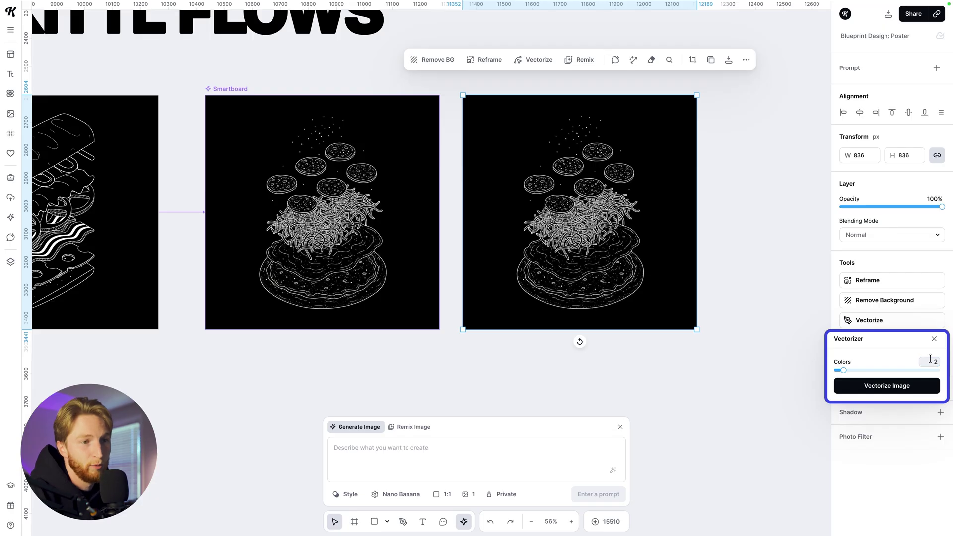
Step: Vectorize the pizza copy, hiding the 020202 colour and changing B4B4B4 lines to 000000
click(873, 386)
scroll(700, 213, up, 3)
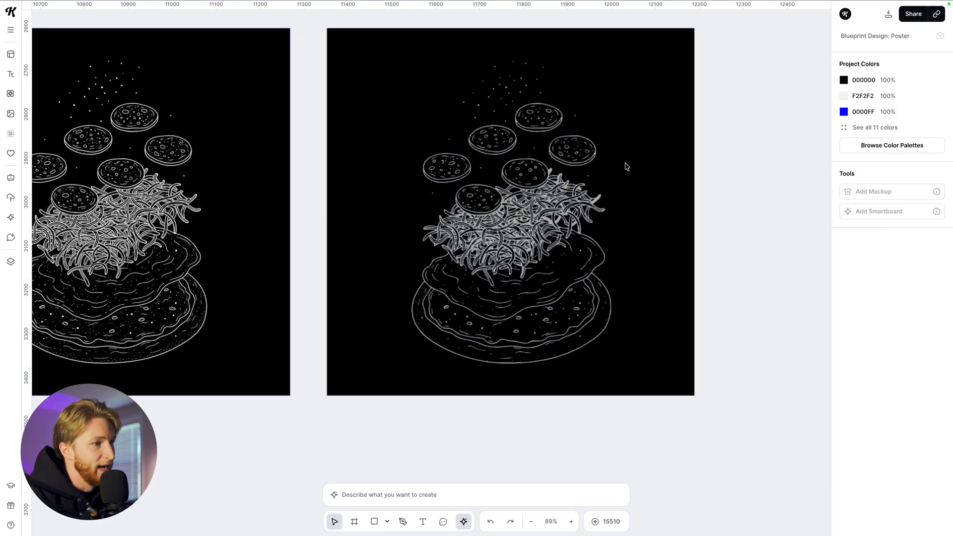
click(350, 36)
click(919, 247)
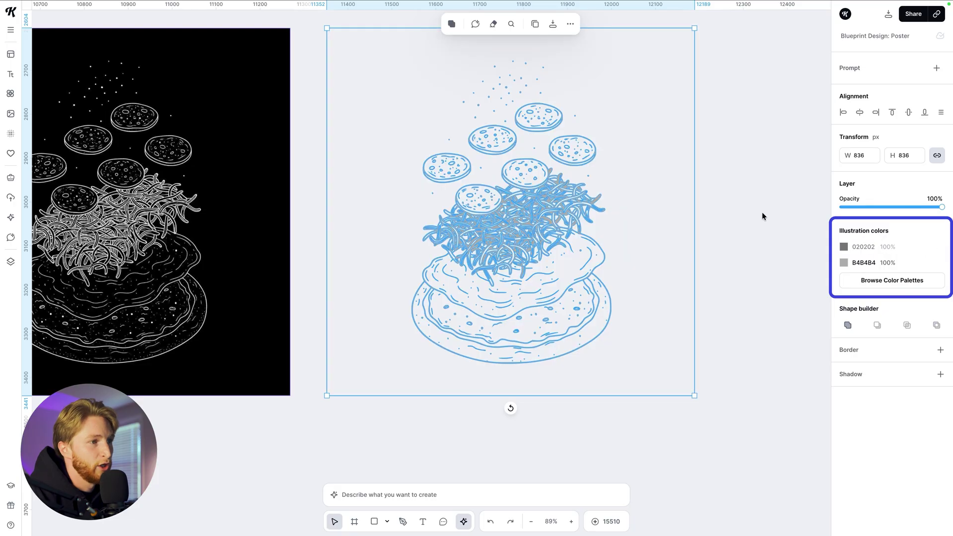
click(761, 213)
click(569, 185)
click(844, 262)
click(705, 478)
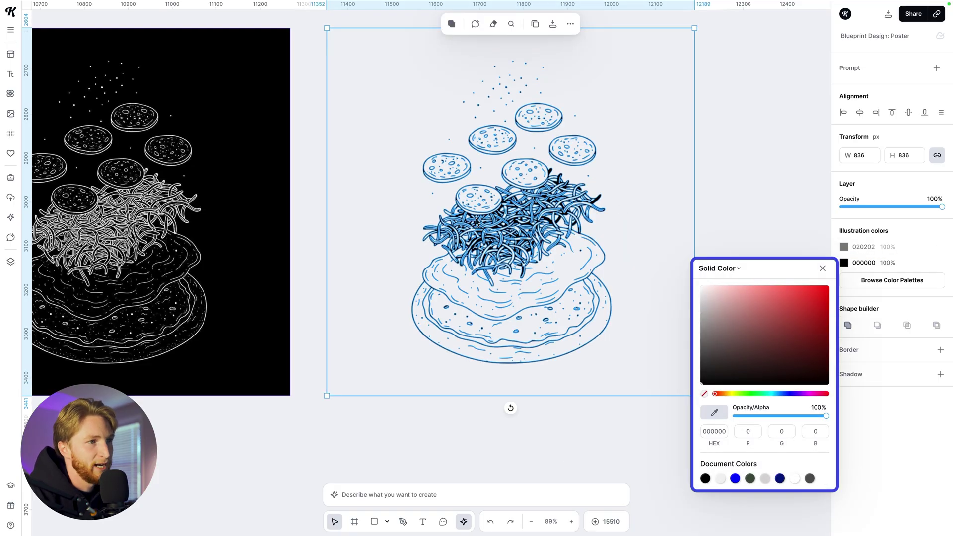
click(730, 214)
Step: Delete the sushi illustration from Poster 1 and move the vectorized pizza into its place
scroll(730, 214, down, 10)
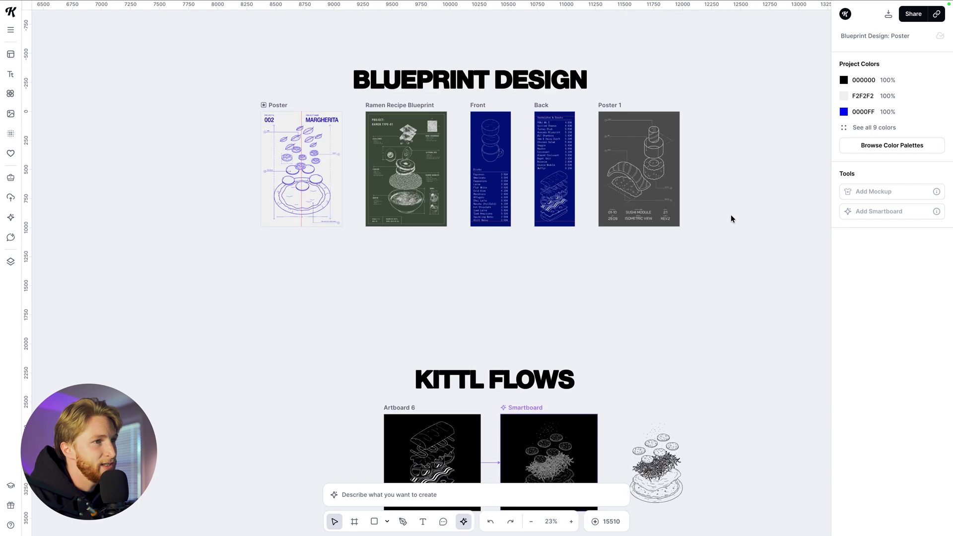
scroll(730, 214, down, 2)
drag(620, 405, 619, 238)
click(608, 166)
key(Delete)
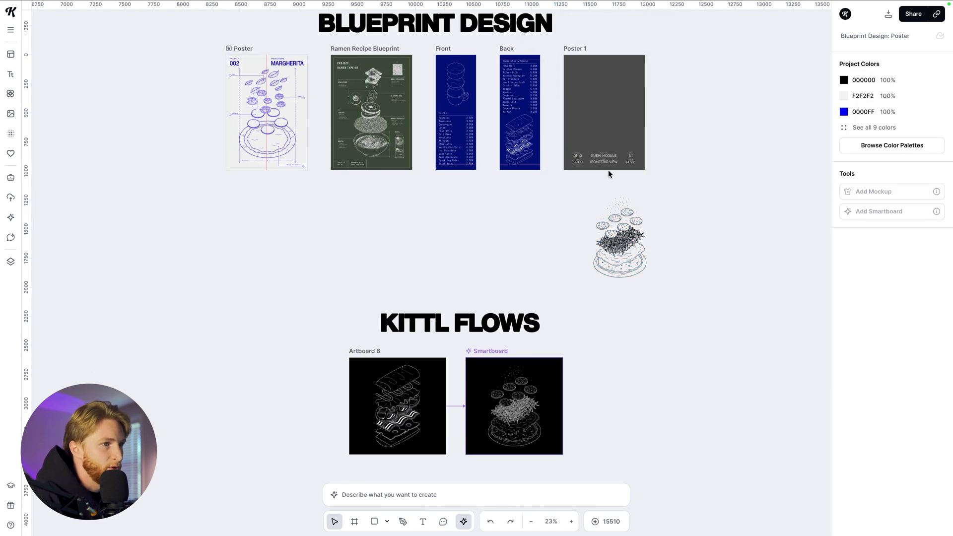
drag(618, 233, 603, 109)
Step: Change the pizza illustration's line colour to white FFFFFF
scroll(630, 69, up, 5)
click(843, 262)
click(823, 269)
click(695, 185)
Step: Draw a three-point leader line from the top pepperoni, running right then down
scroll(695, 185, right, 2)
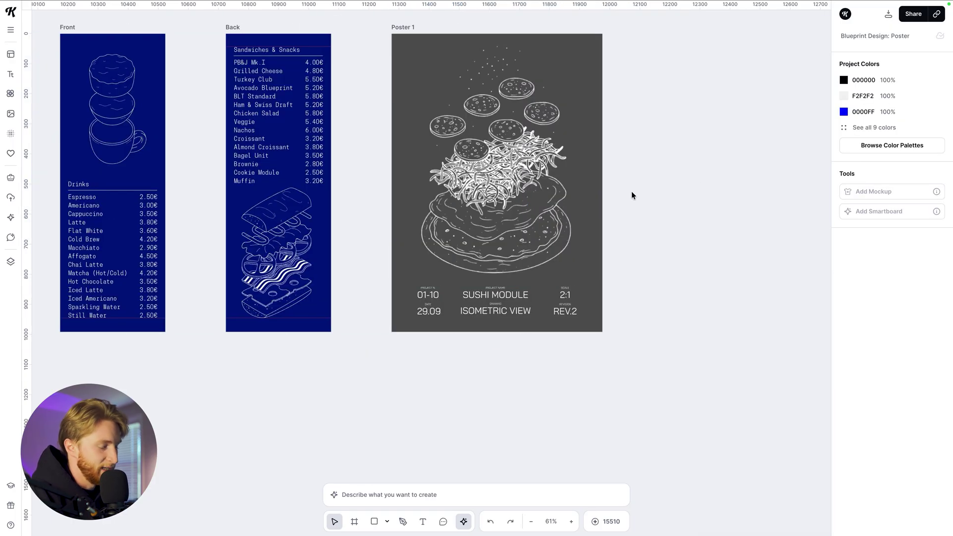
key(p)
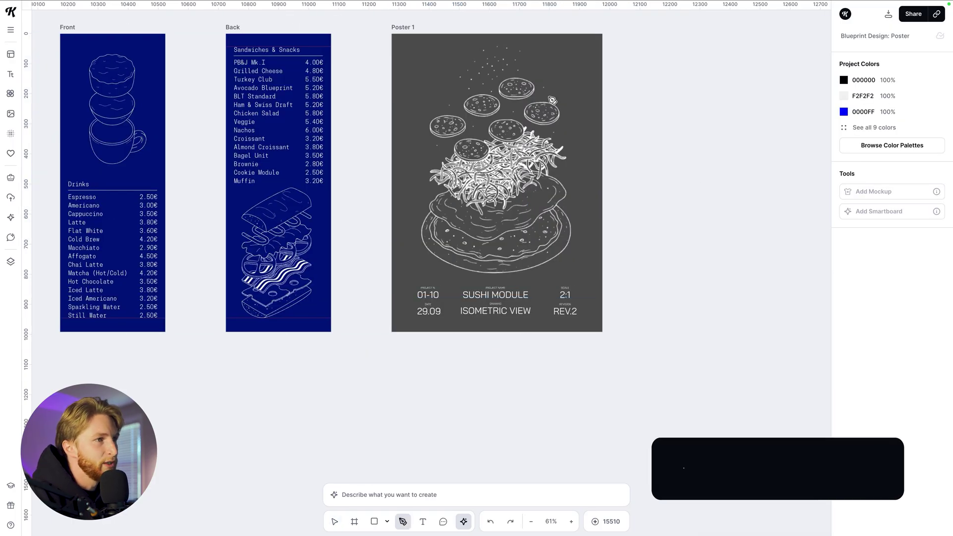
click(528, 88)
click(581, 87)
click(580, 120)
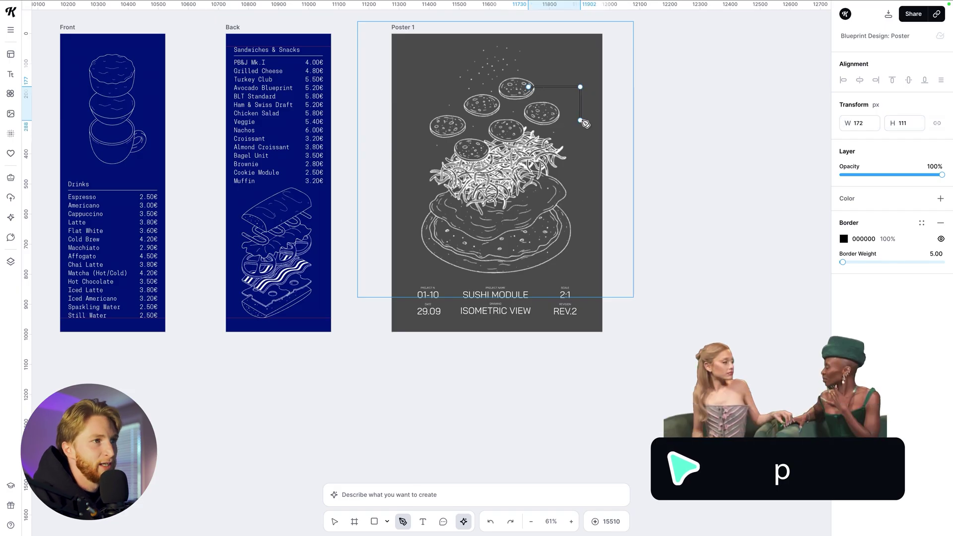
key(Escape)
Step: Give the leader line a border weight of 1 and a white border colour
scroll(567, 94, up, 5)
click(936, 254)
text(1)
key(Return)
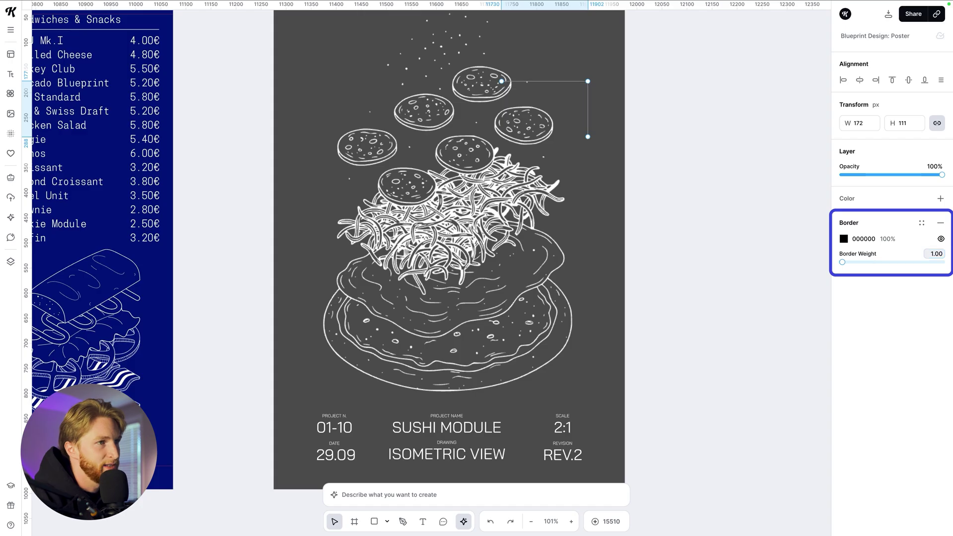
key(Escape)
click(687, 154)
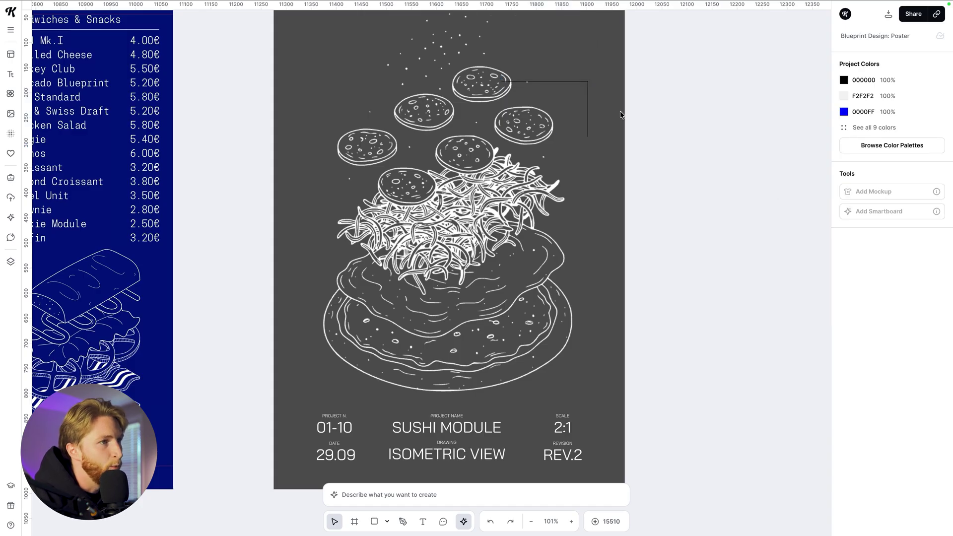
click(587, 101)
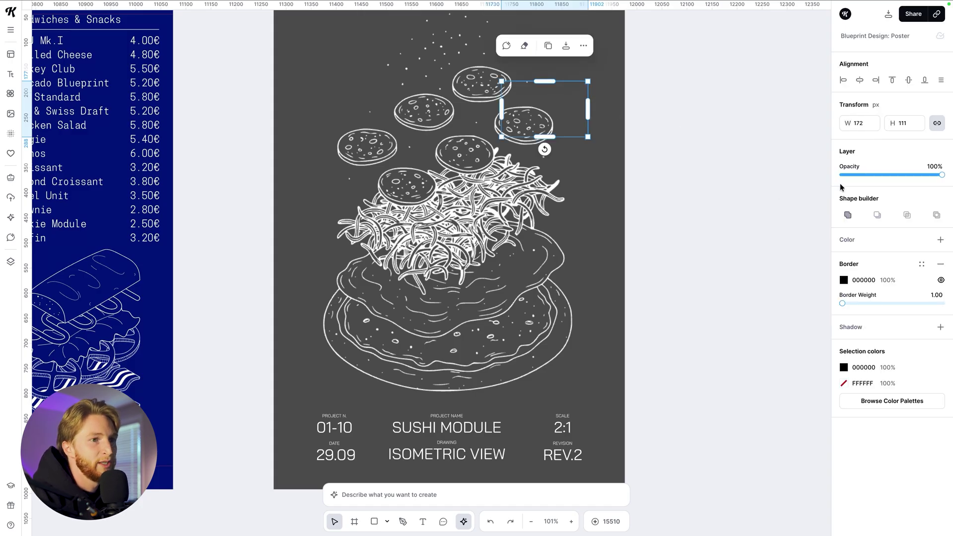
click(847, 283)
click(823, 285)
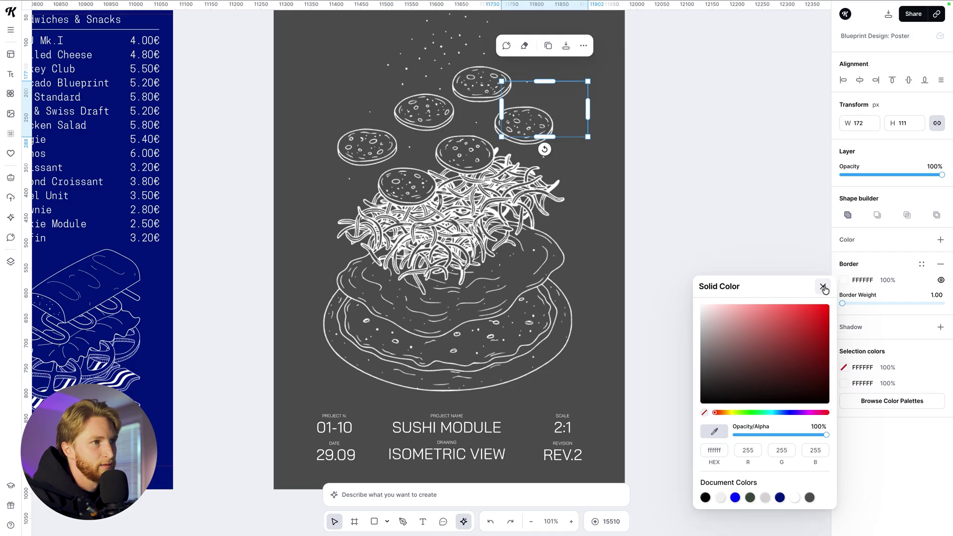
click(737, 232)
click(562, 454)
Step: Duplicate the REV.2 label to the leader line's end and retype it as 'PEP'
drag(562, 454, 584, 149)
double_click(585, 149)
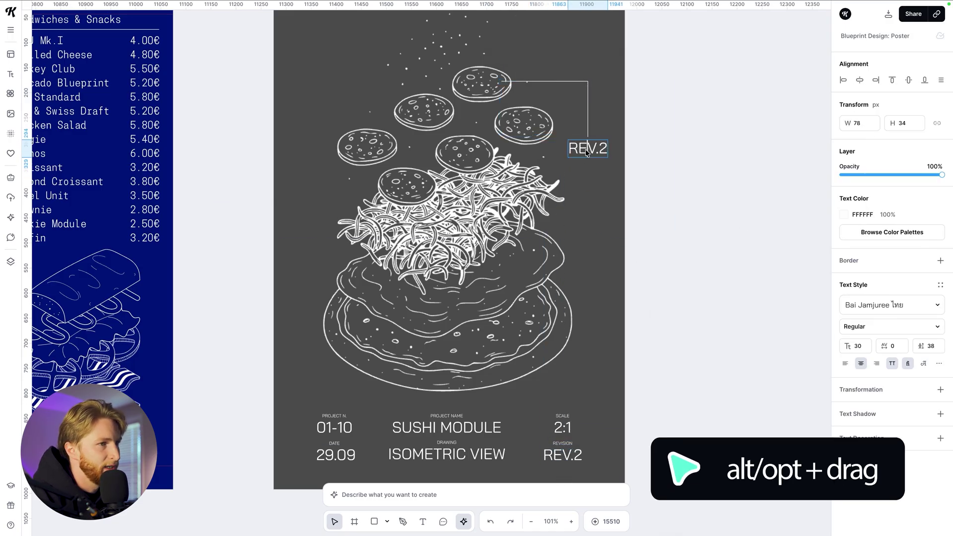
text(PEPP)
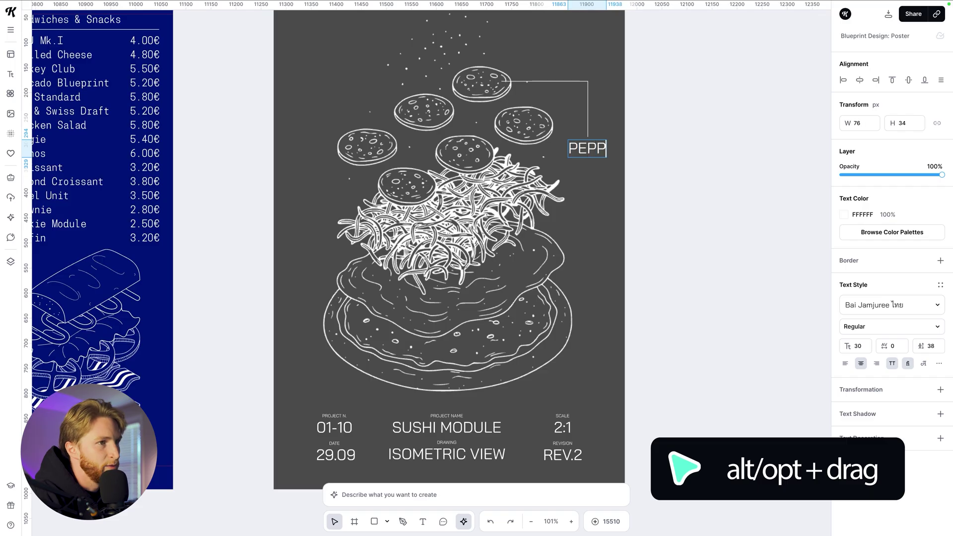
key(BackSpace)
key(Escape)
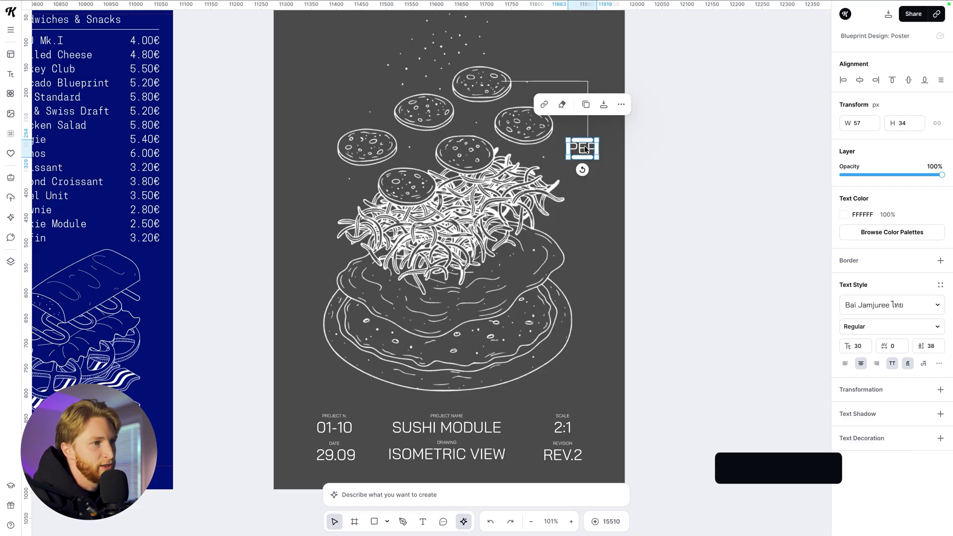
click(665, 162)
scroll(604, 169, up, 1)
scroll(604, 170, left, 1)
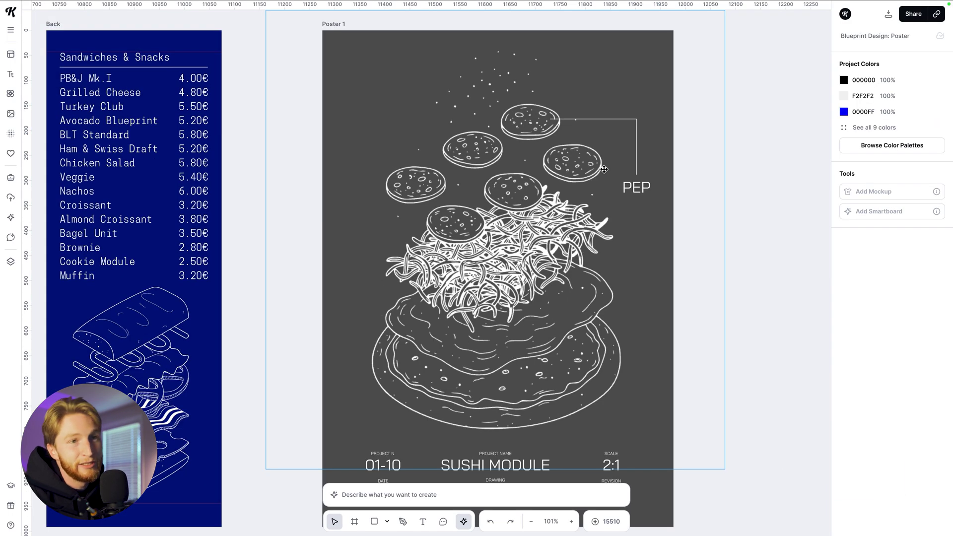
Step: Draw a small circle at the leader line's end and fill it white FFFFFF
scroll(608, 149, up, 5)
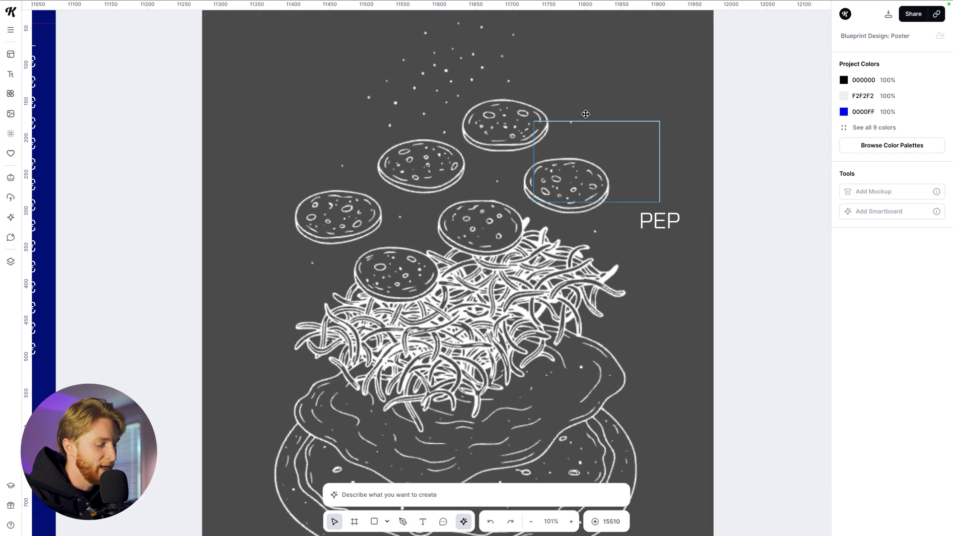
key(o)
scroll(503, 128, up, 6)
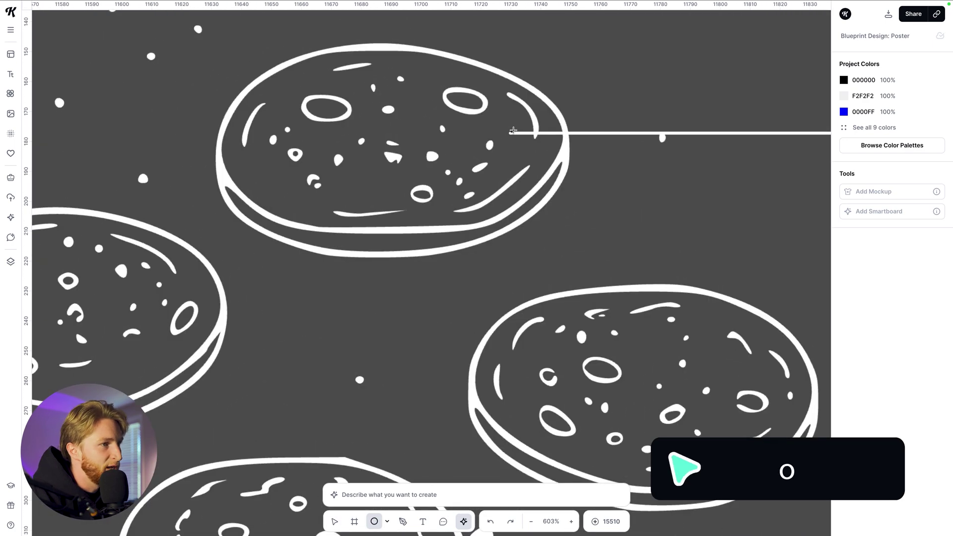
click(518, 125)
scroll(516, 127, up, 4)
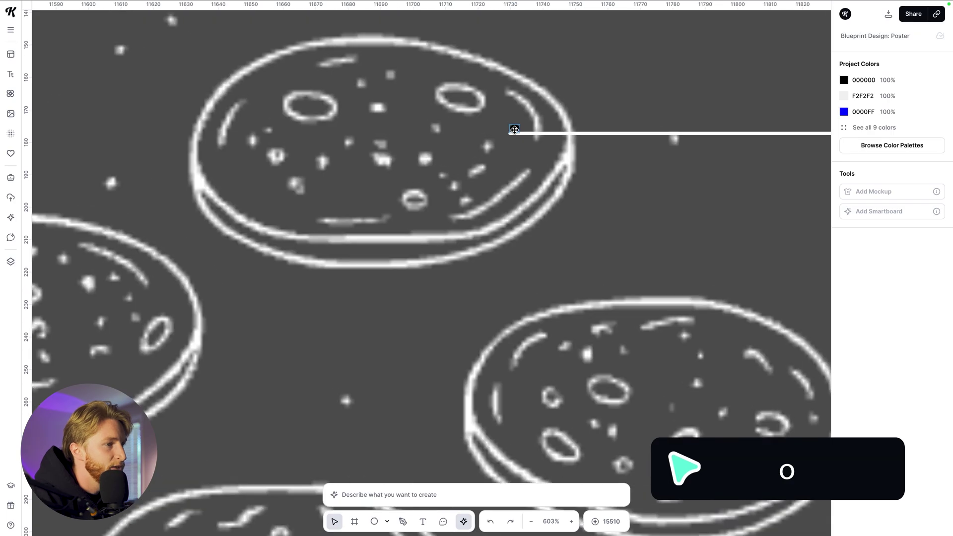
key(o)
mouse_move(498, 116)
mouse_down()
mouse_move(521, 139)
mouse_move(516, 129)
mouse_up()
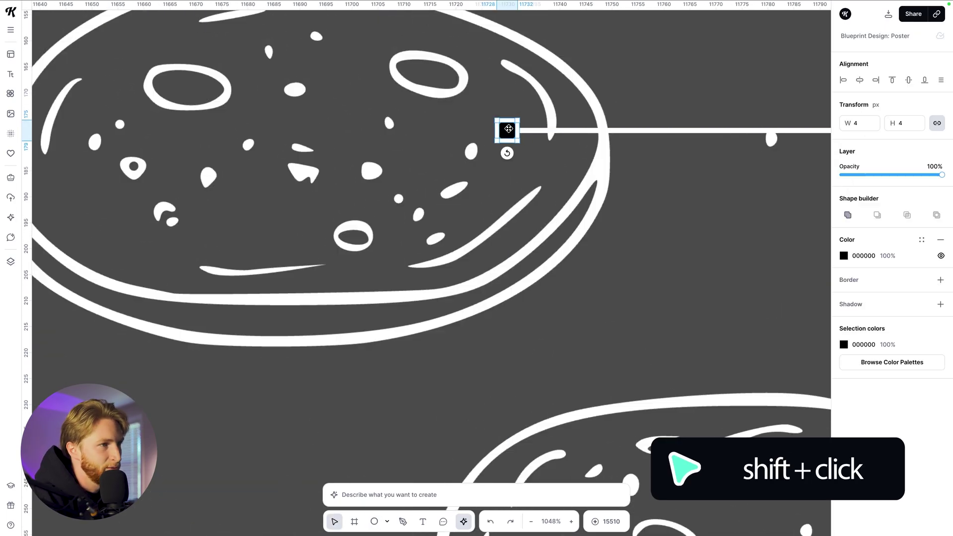
click(846, 258)
scroll(497, 248, down, 4)
scroll(379, 75, up, 3)
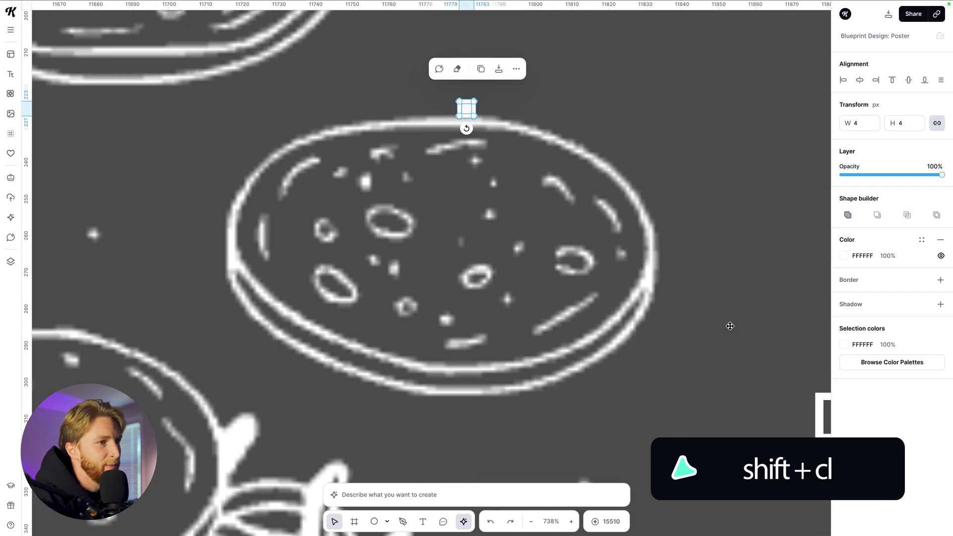
scroll(675, 288, down, 10)
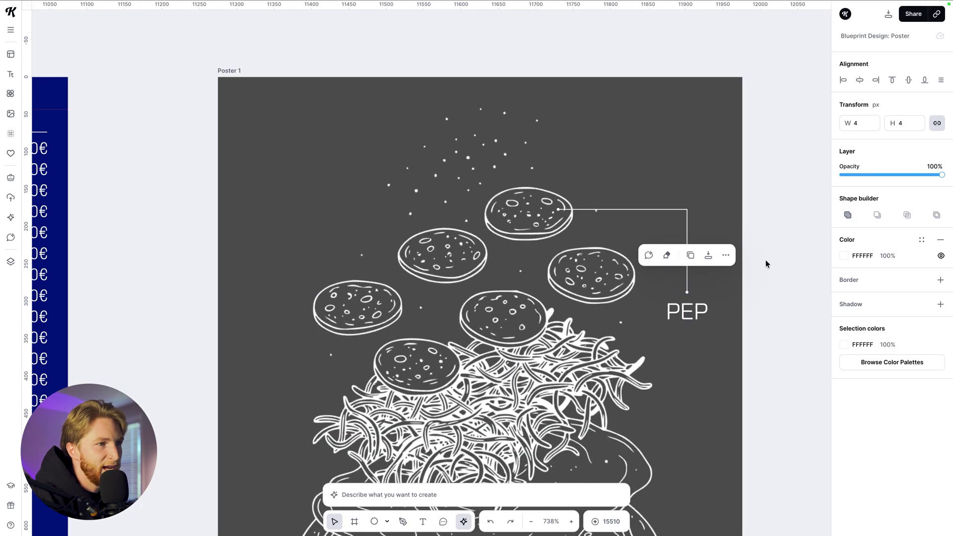
click(765, 264)
scroll(626, 225, left, 15)
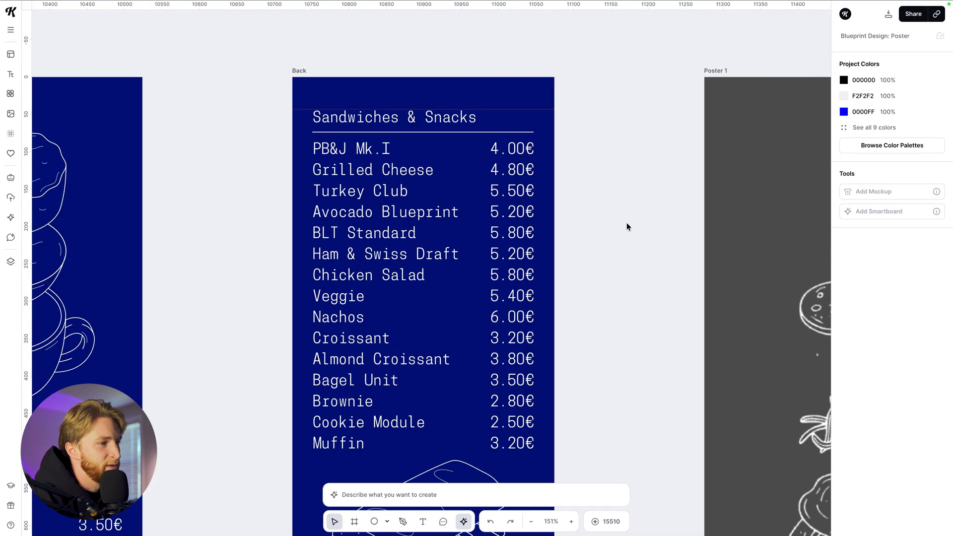
scroll(626, 224, down, 3)
scroll(626, 222, left, 15)
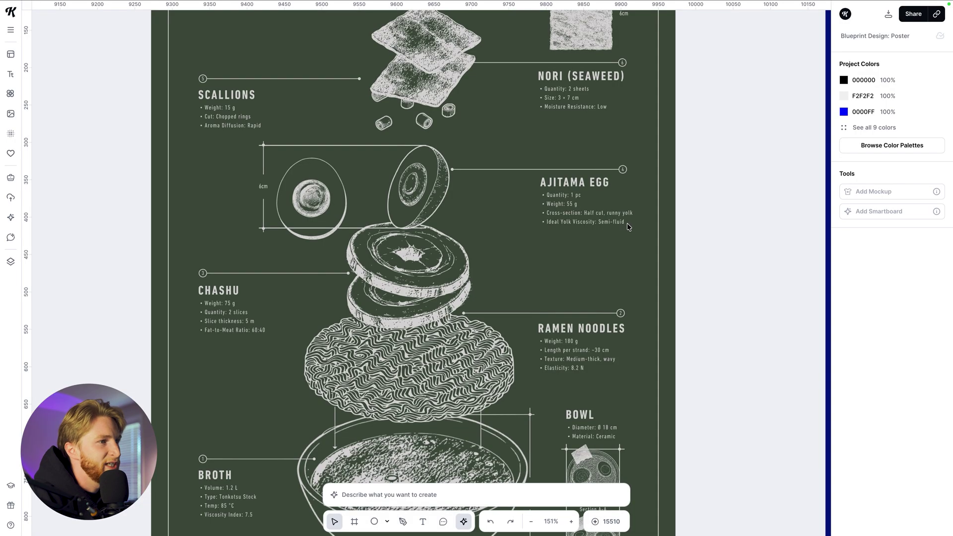
scroll(483, 171, up, 5)
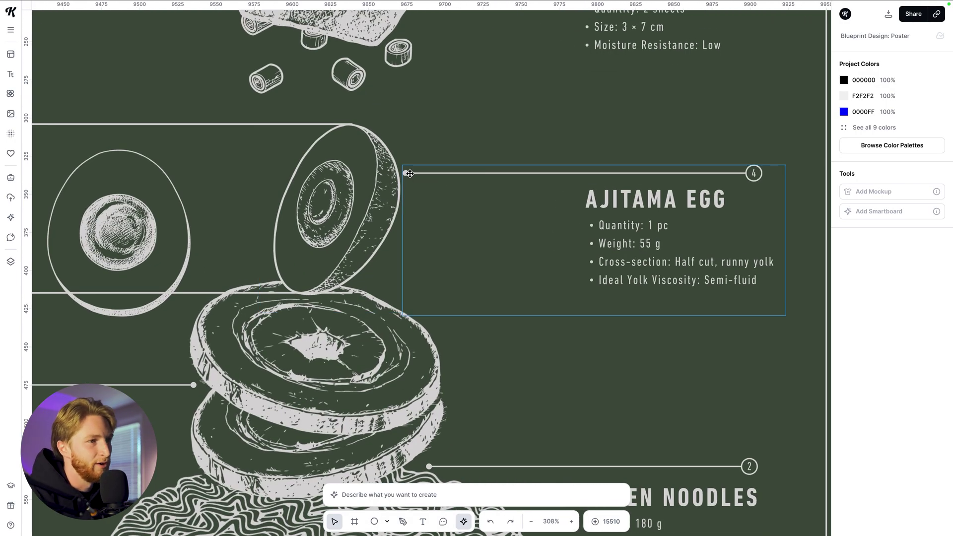
scroll(602, 159, down, 10)
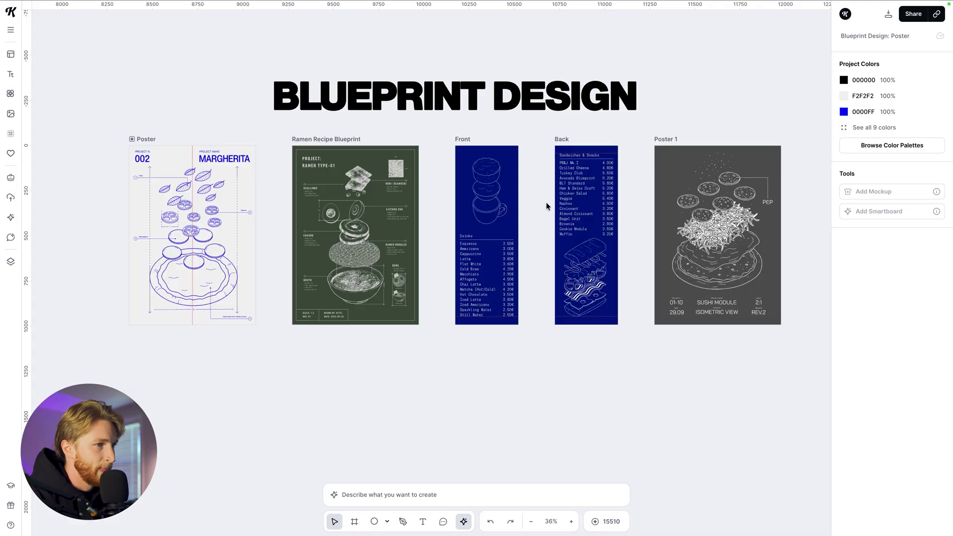
scroll(546, 201, up, 3)
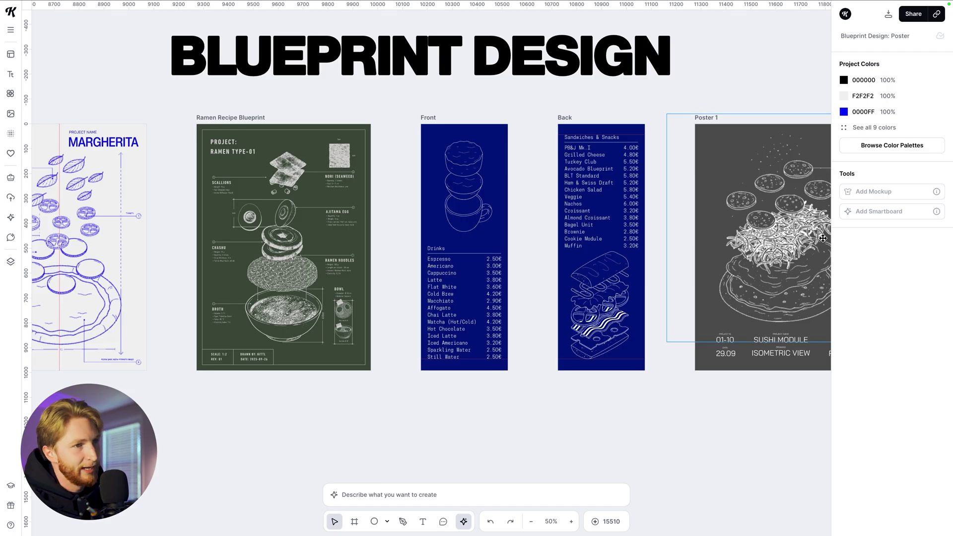
scroll(789, 236, right, 2)
scroll(496, 221, left, 5)
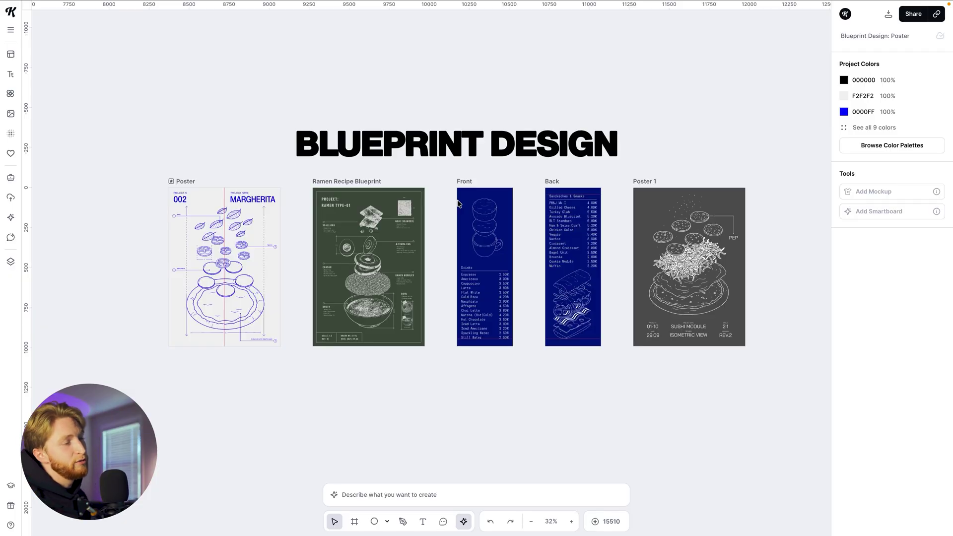
Step: Add a text box below the boards reading 'Pepperoni Pizza' in the monospace Sligoil Micro font
key(t)
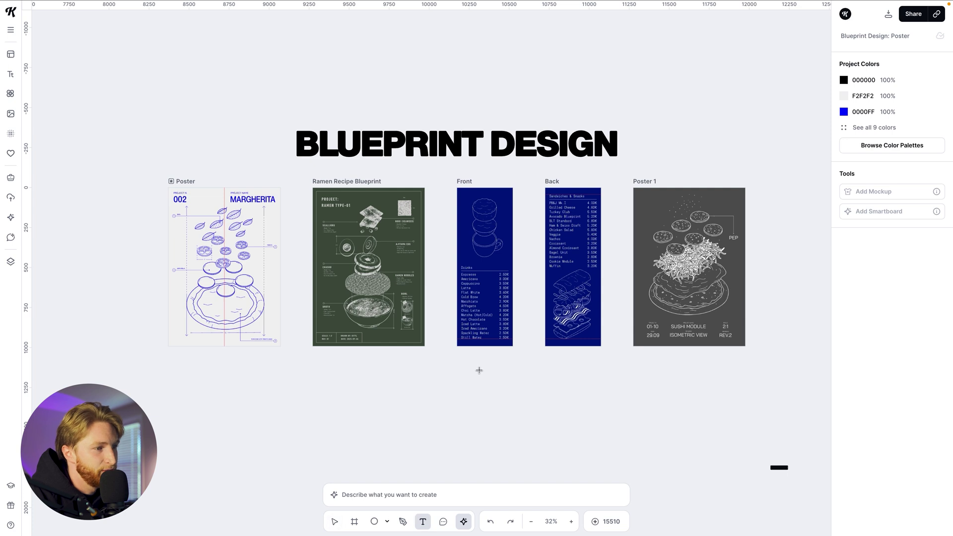
click(479, 372)
click(884, 305)
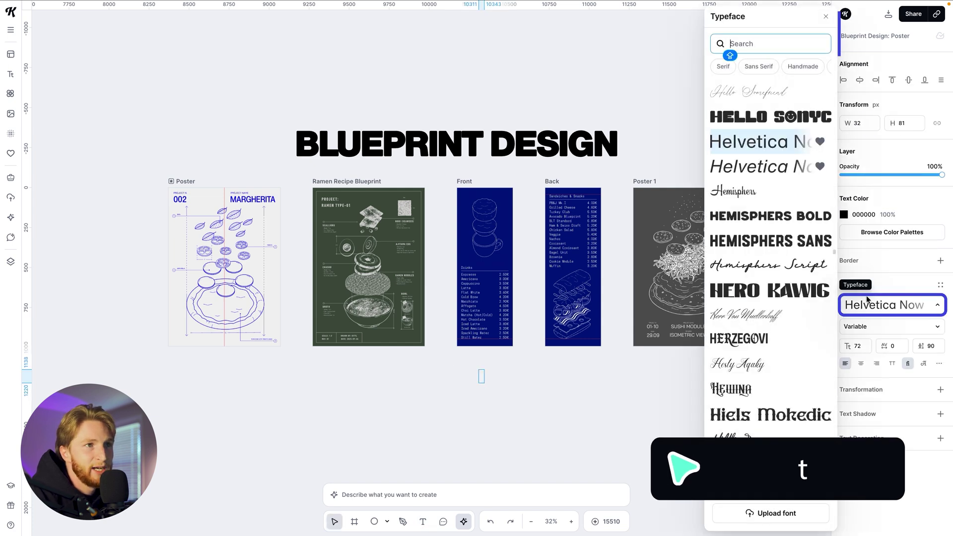
scroll(774, 67, right, 3)
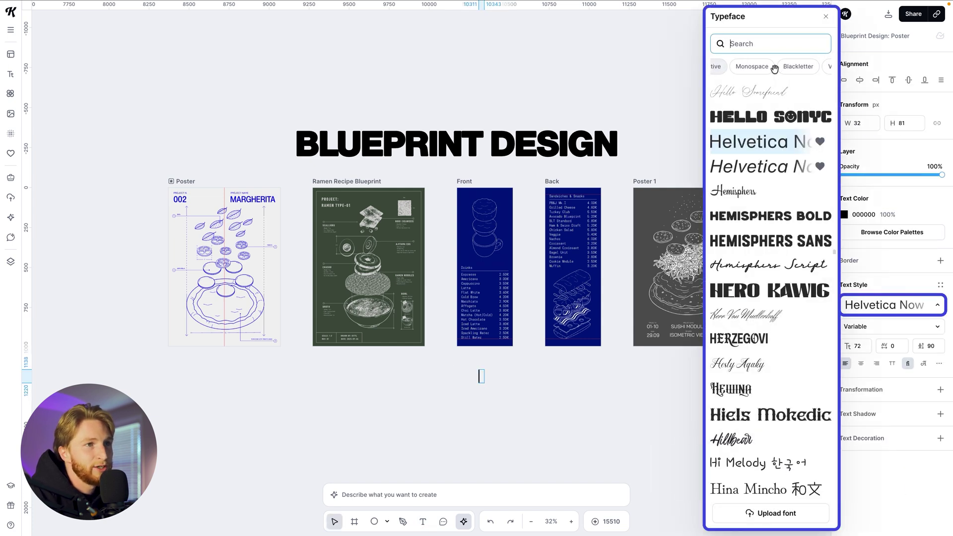
click(773, 67)
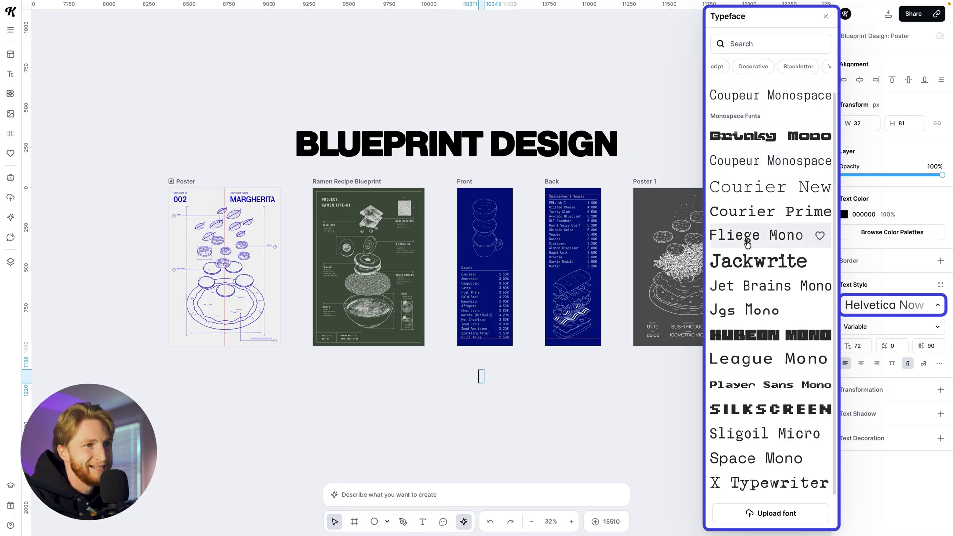
click(772, 440)
scroll(474, 392, up, 2)
scroll(472, 394, down, 1)
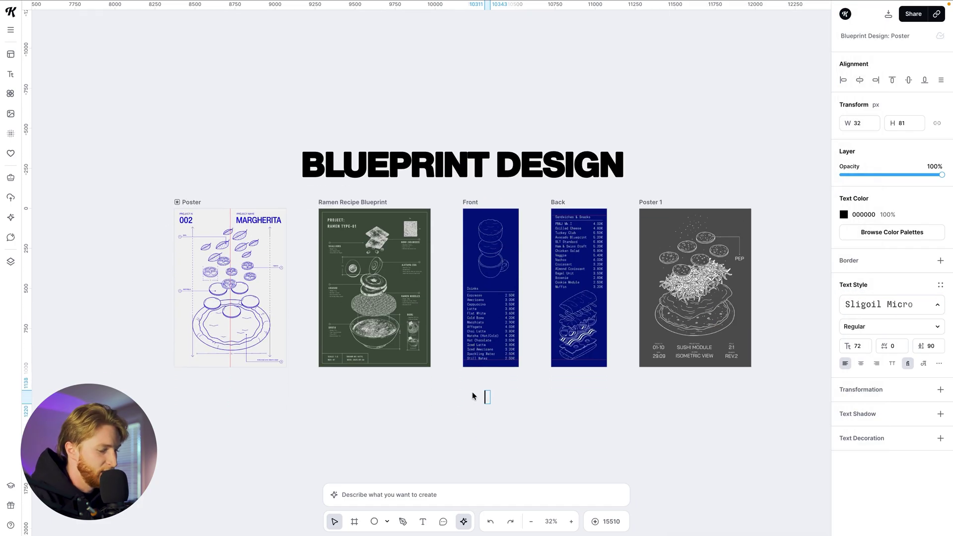
text(Pepperoni Pizza)
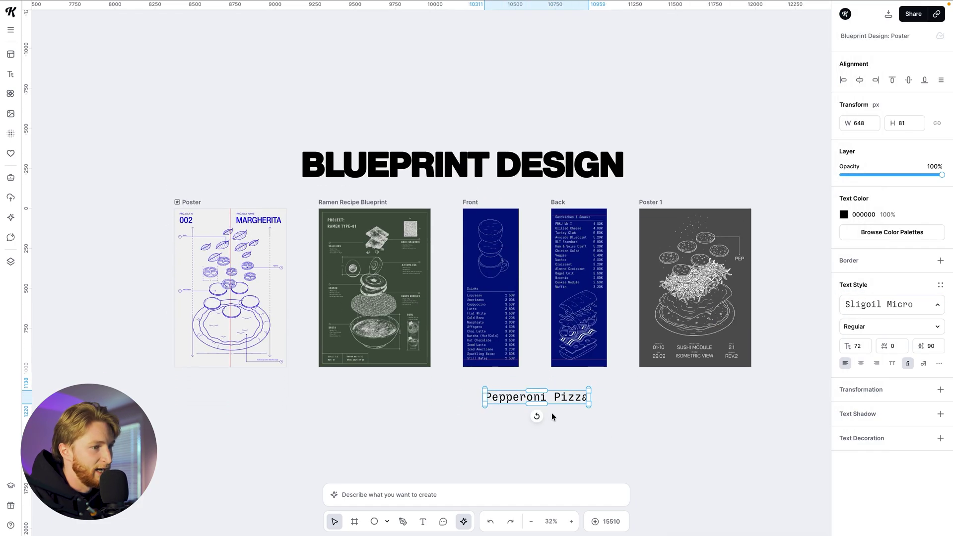
scroll(552, 412, up, 5)
Step: Search the typefaces for 'sligoi' and apply Sligoil Micro to the Drinks price list
click(549, 410)
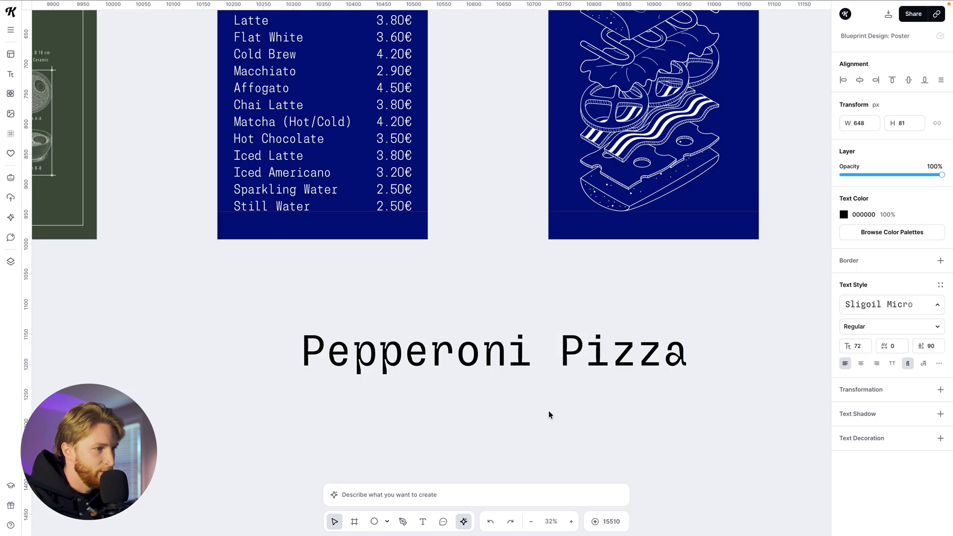
scroll(519, 349, down, 1)
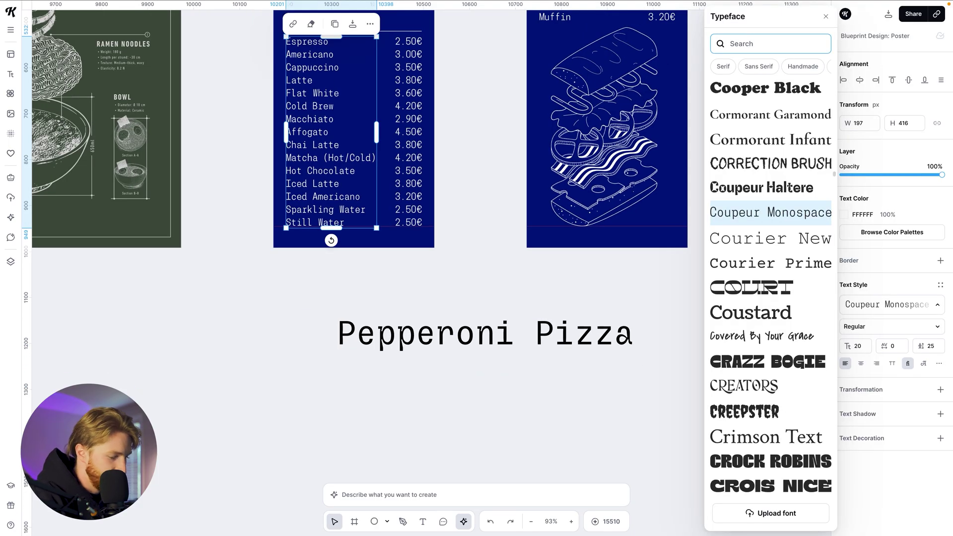
text(sligoi)
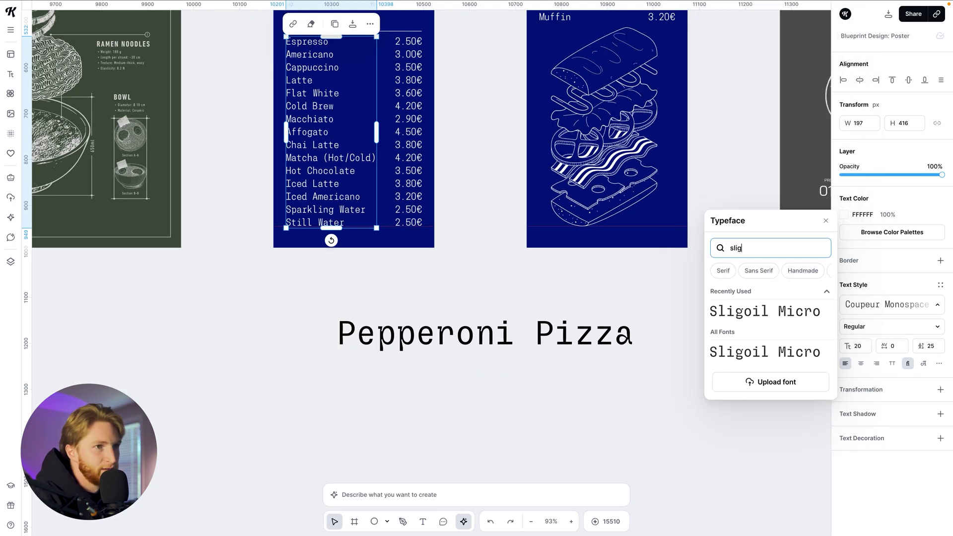
click(767, 314)
click(509, 266)
scroll(345, 192, up, 3)
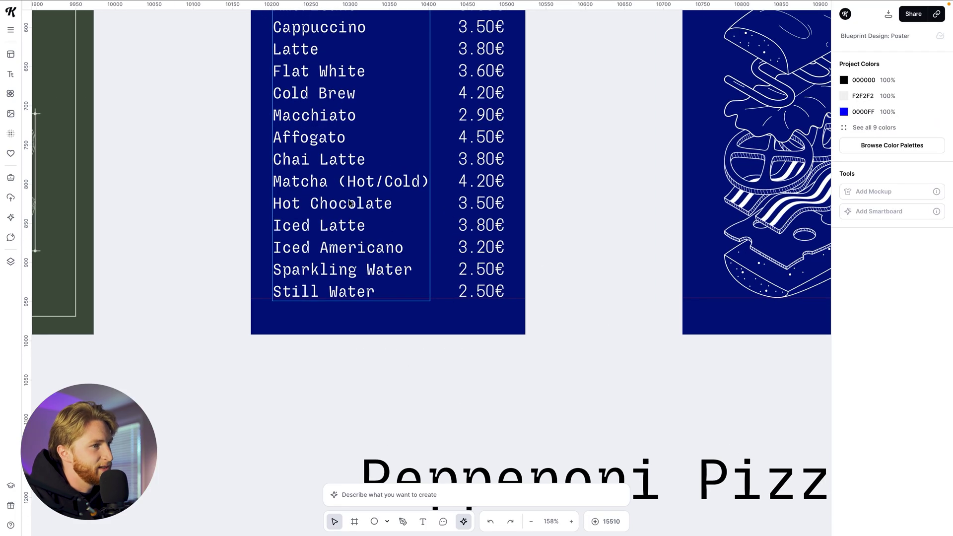
scroll(347, 202, down, 3)
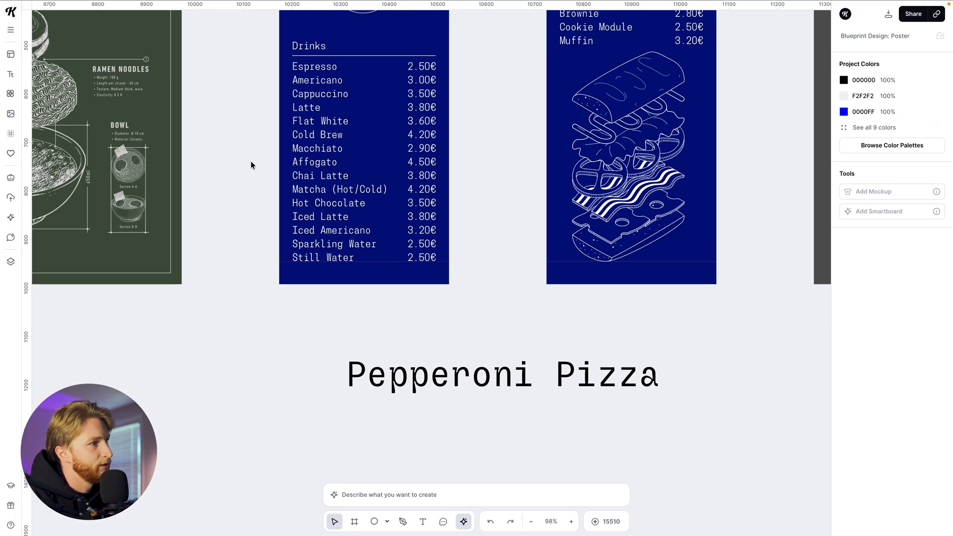